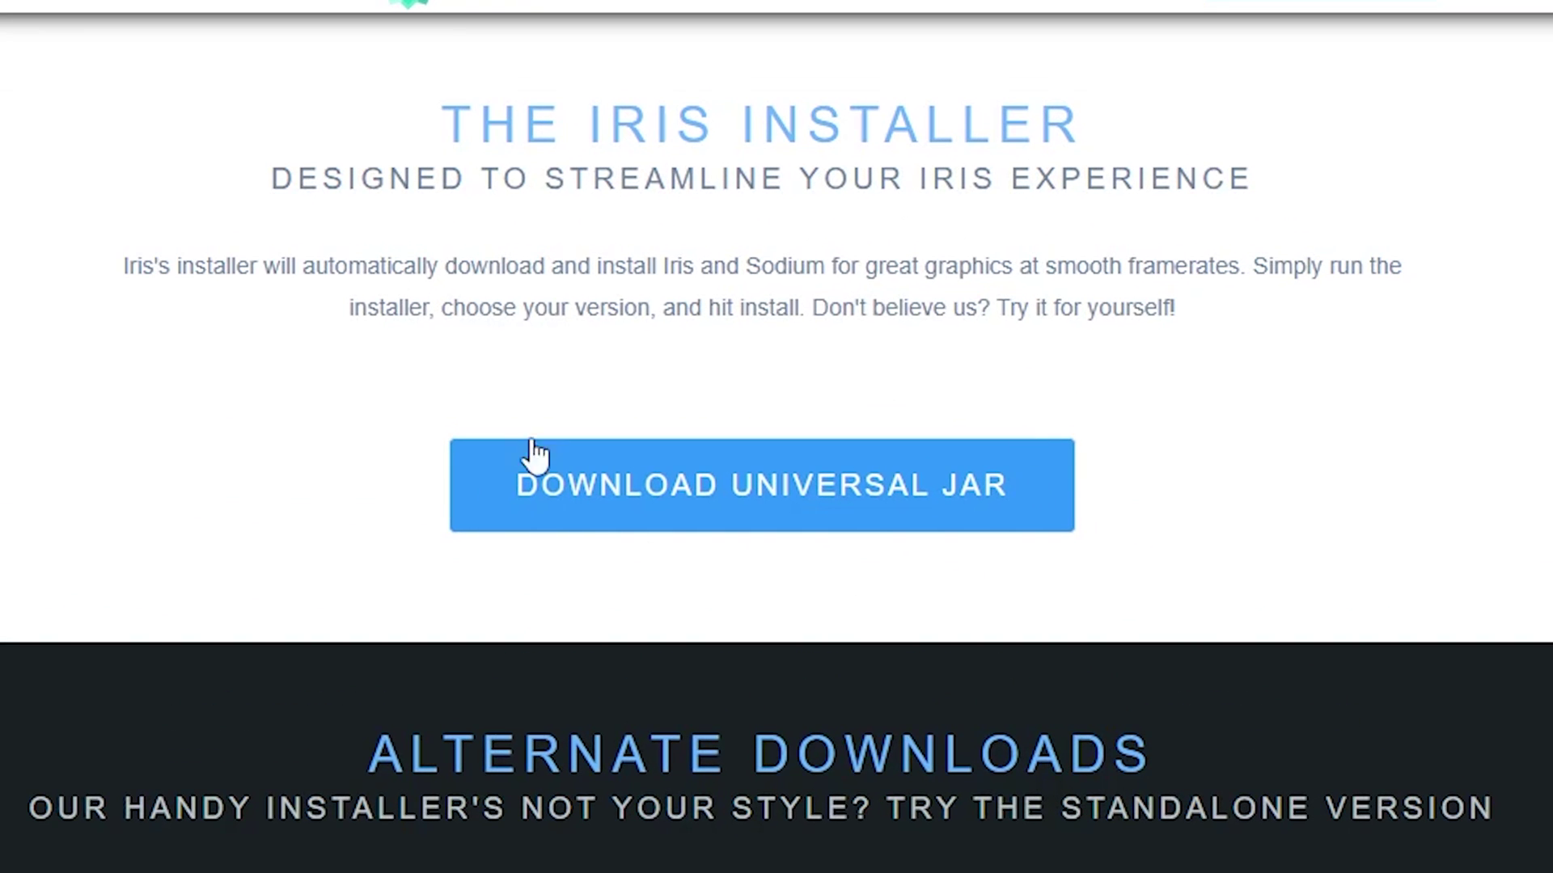
Download the universal Iris Installer jar from the Iris Shaders website
left_click(825, 366)
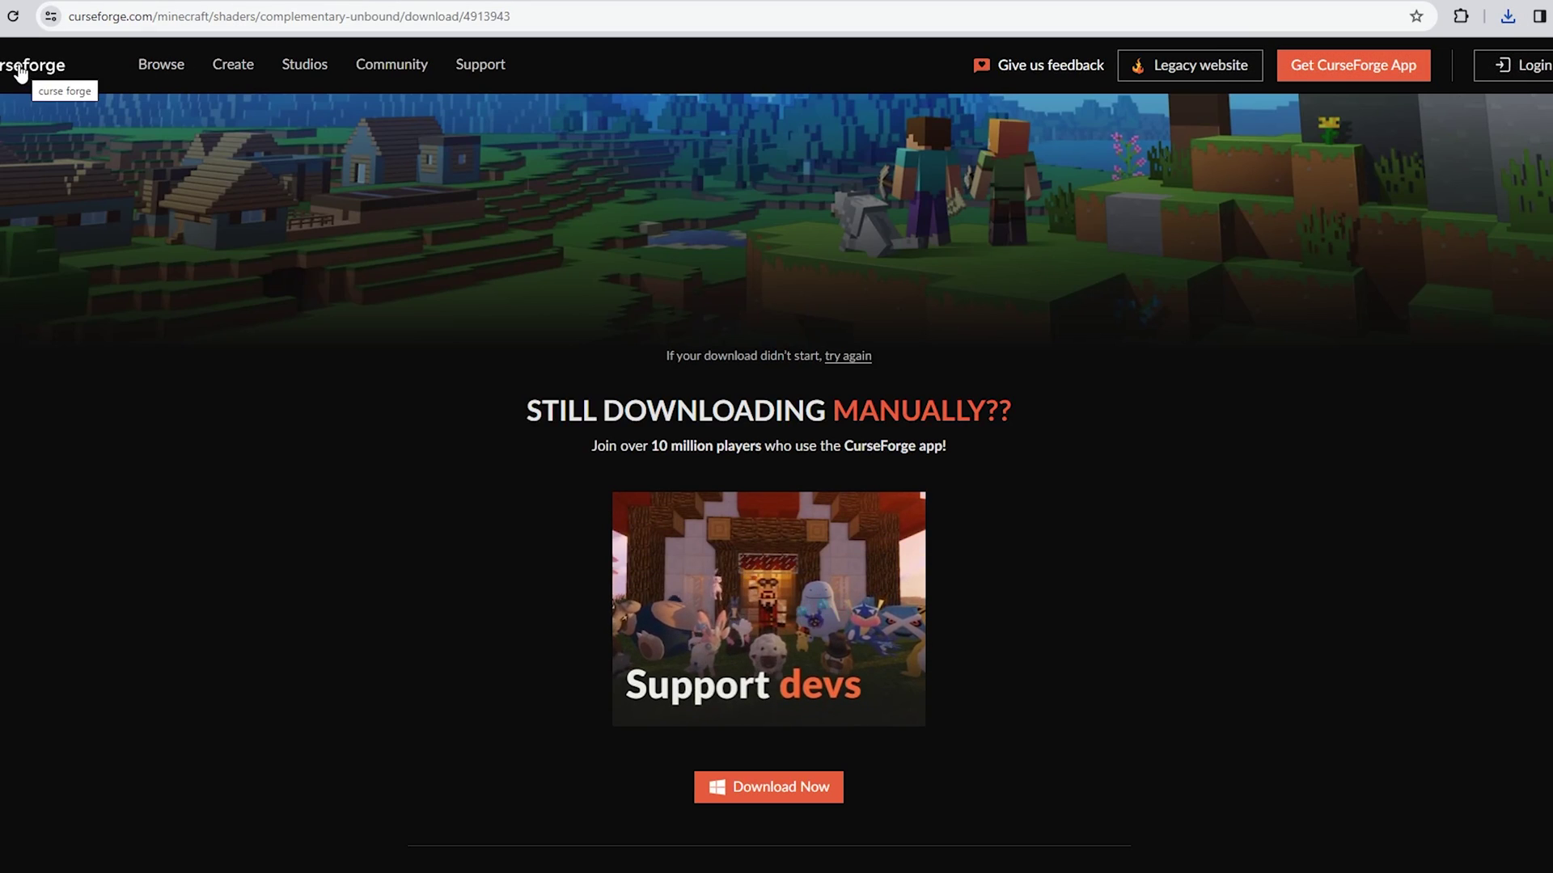
Search CurseForge's Minecraft section for 'complementary shaders'
left_click(40, 78)
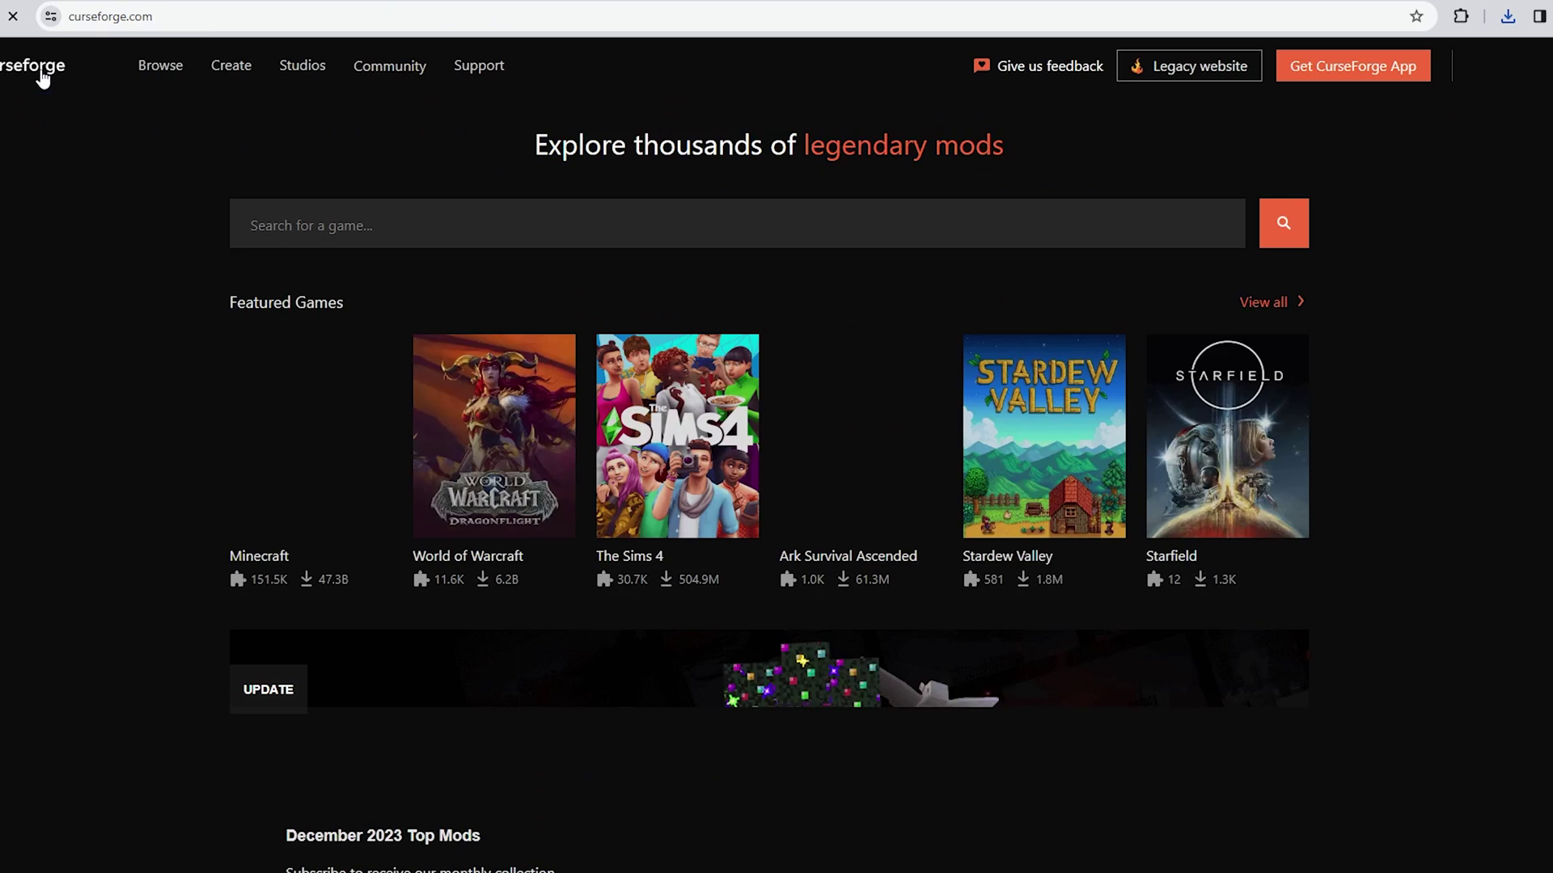
left_click(338, 389)
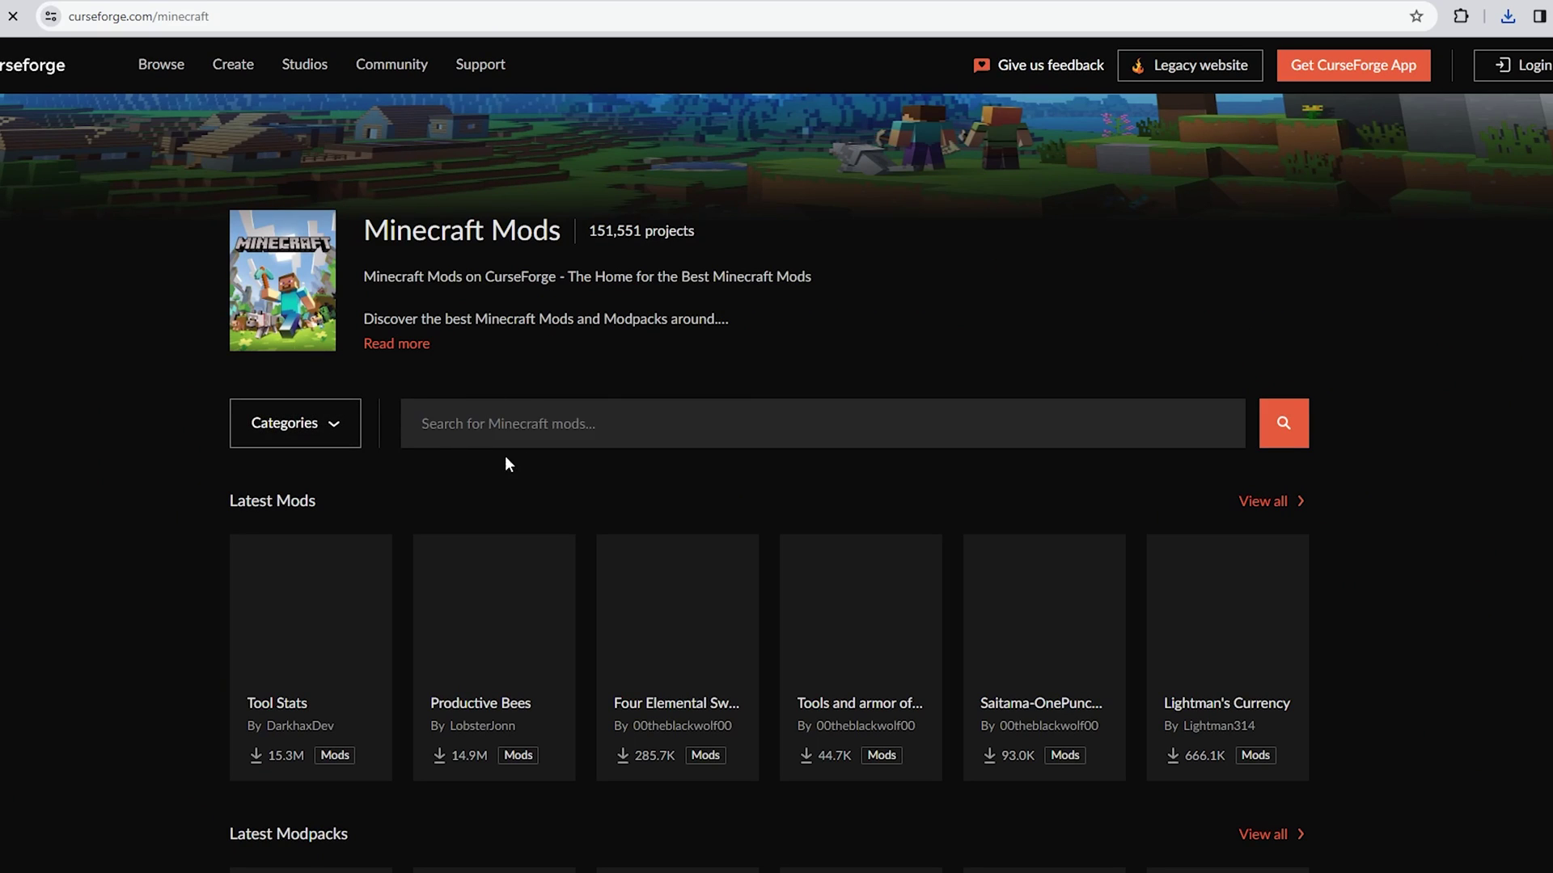
scroll(715, 495, "down", 3)
left_click(561, 163)
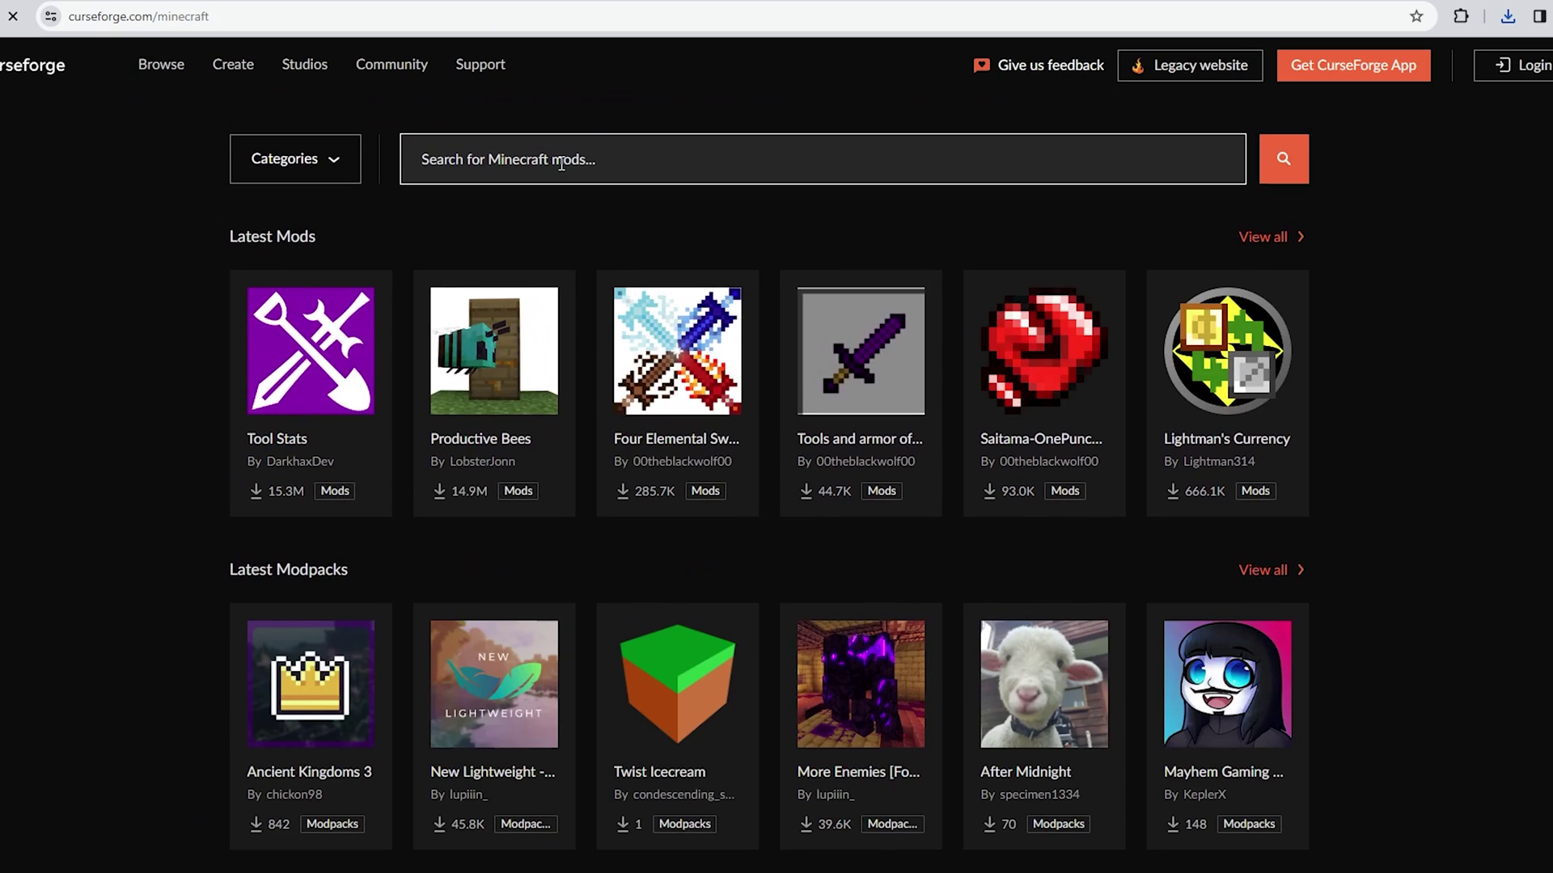
type("complementary sha")
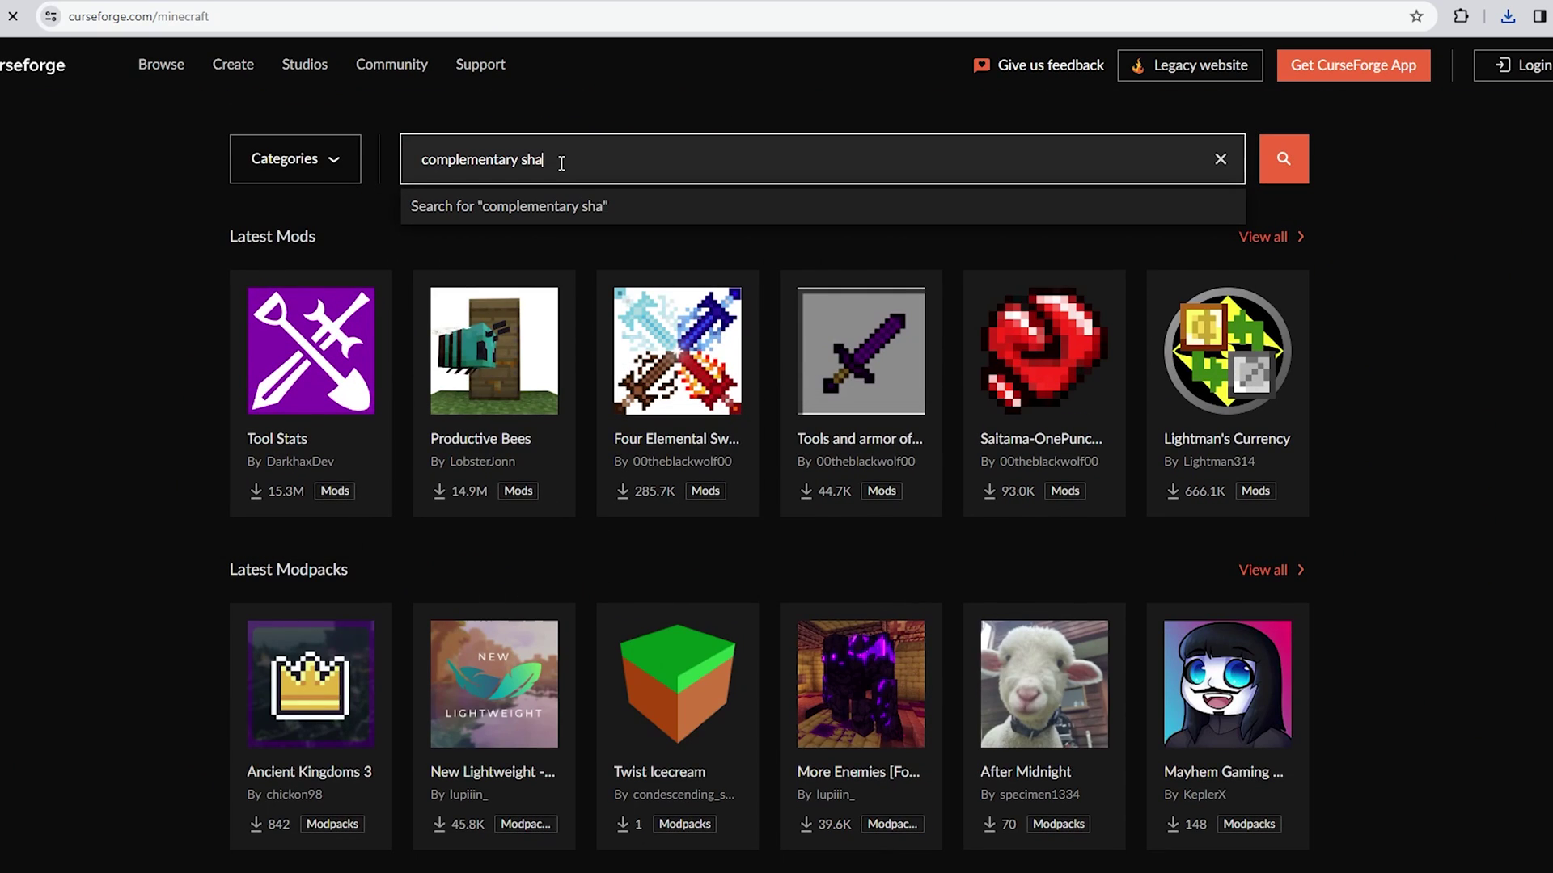
type("ders")
key("Return")
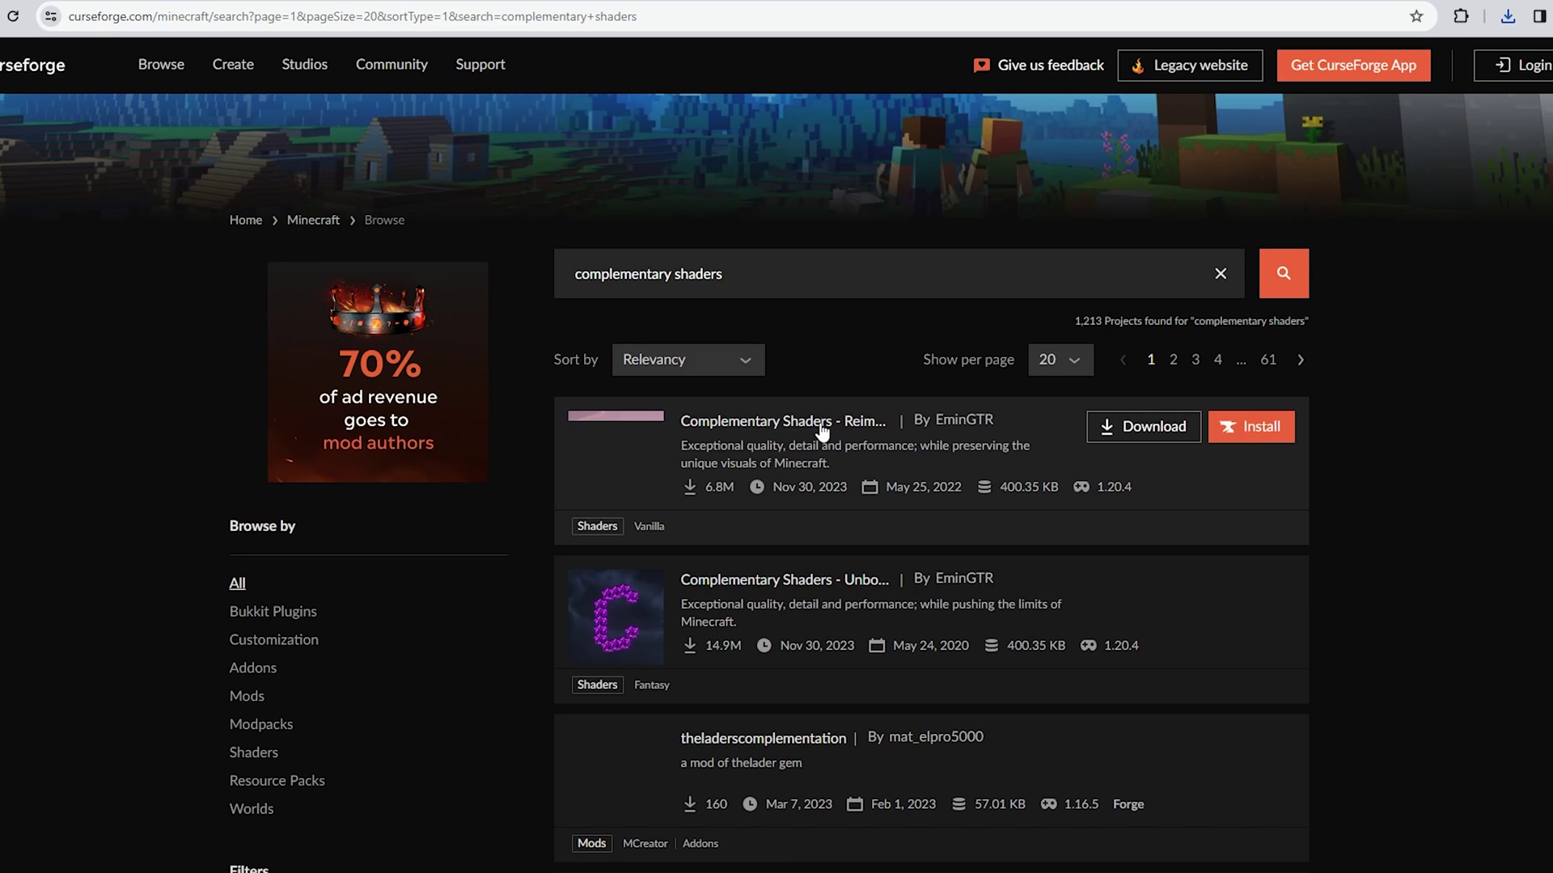
Open the Complementary Shaders - Reimagined project page
left_click(813, 433)
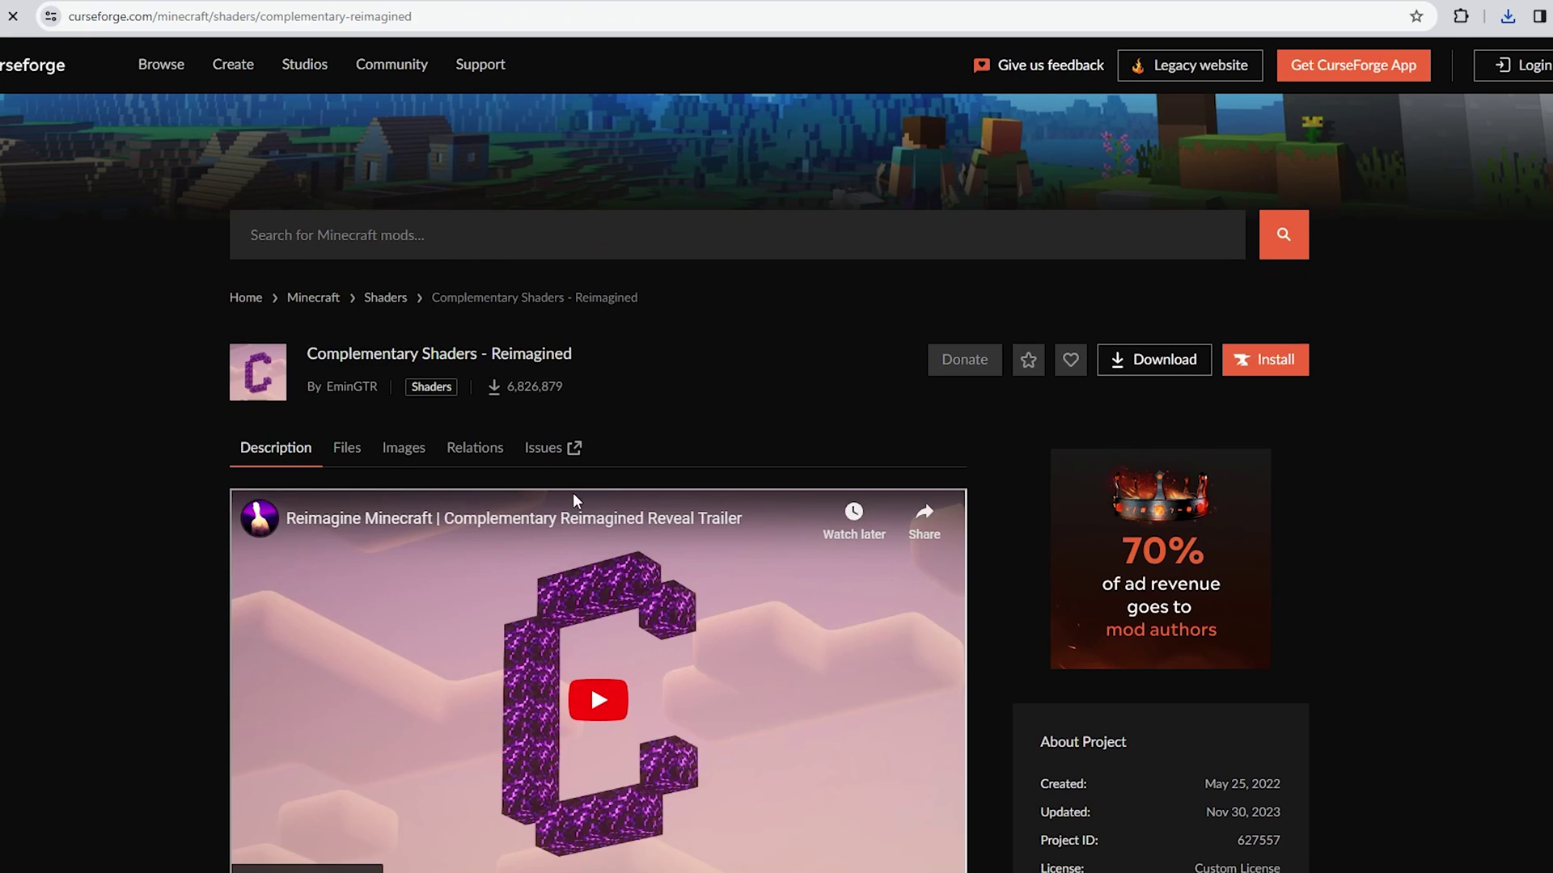
scroll(523, 440, "down", 4)
scroll(395, 526, "up", 3)
scroll(395, 526, "down", 2)
scroll(349, 417, "up", 3)
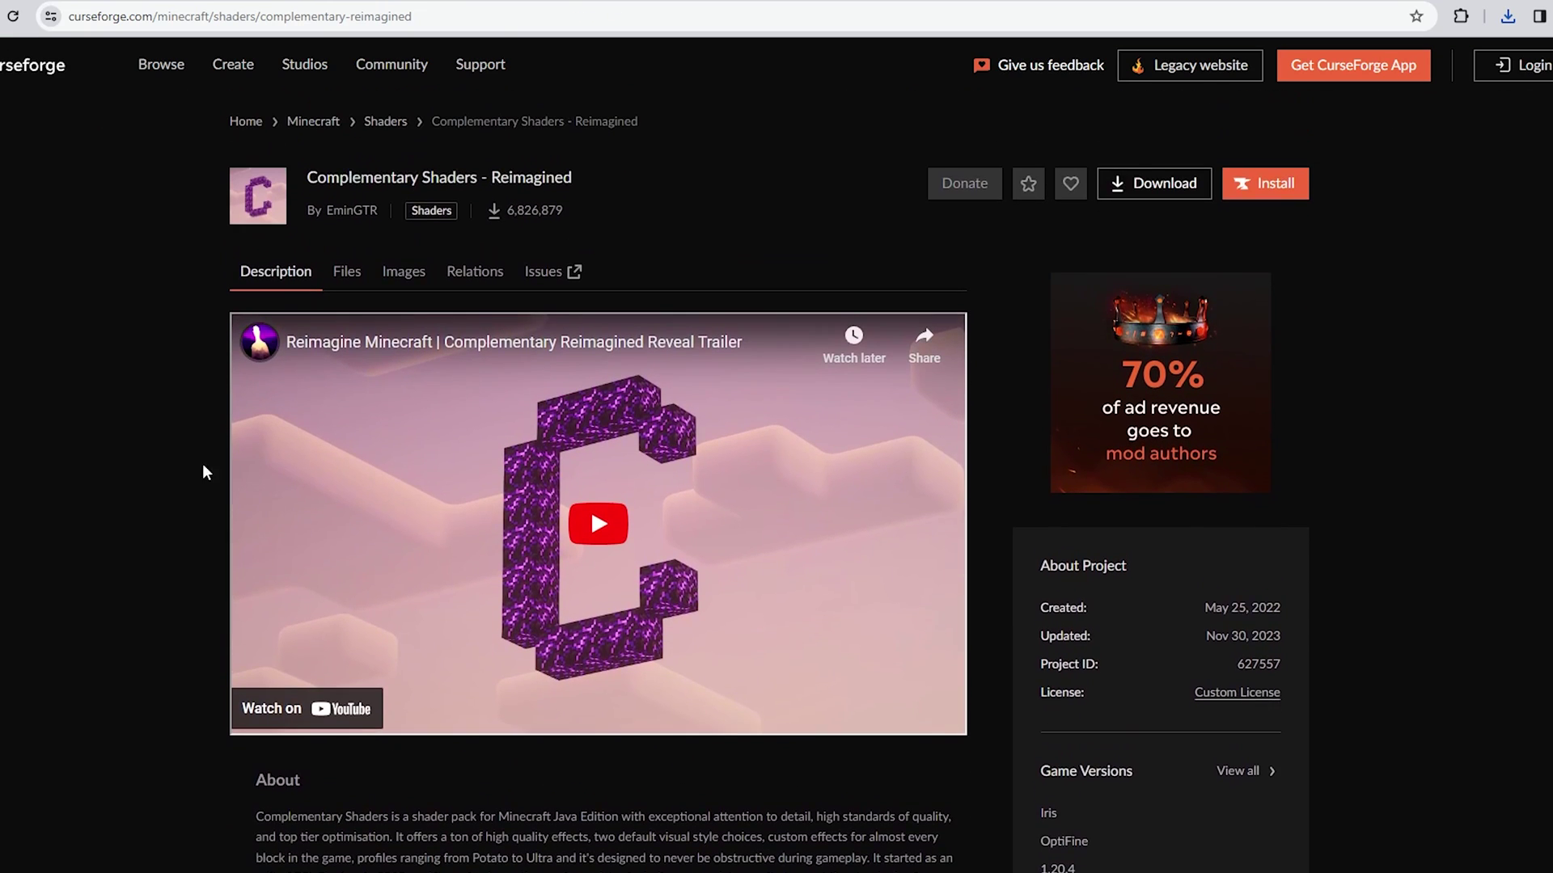
scroll(191, 485, "down", 5)
scroll(357, 436, "up", 5)
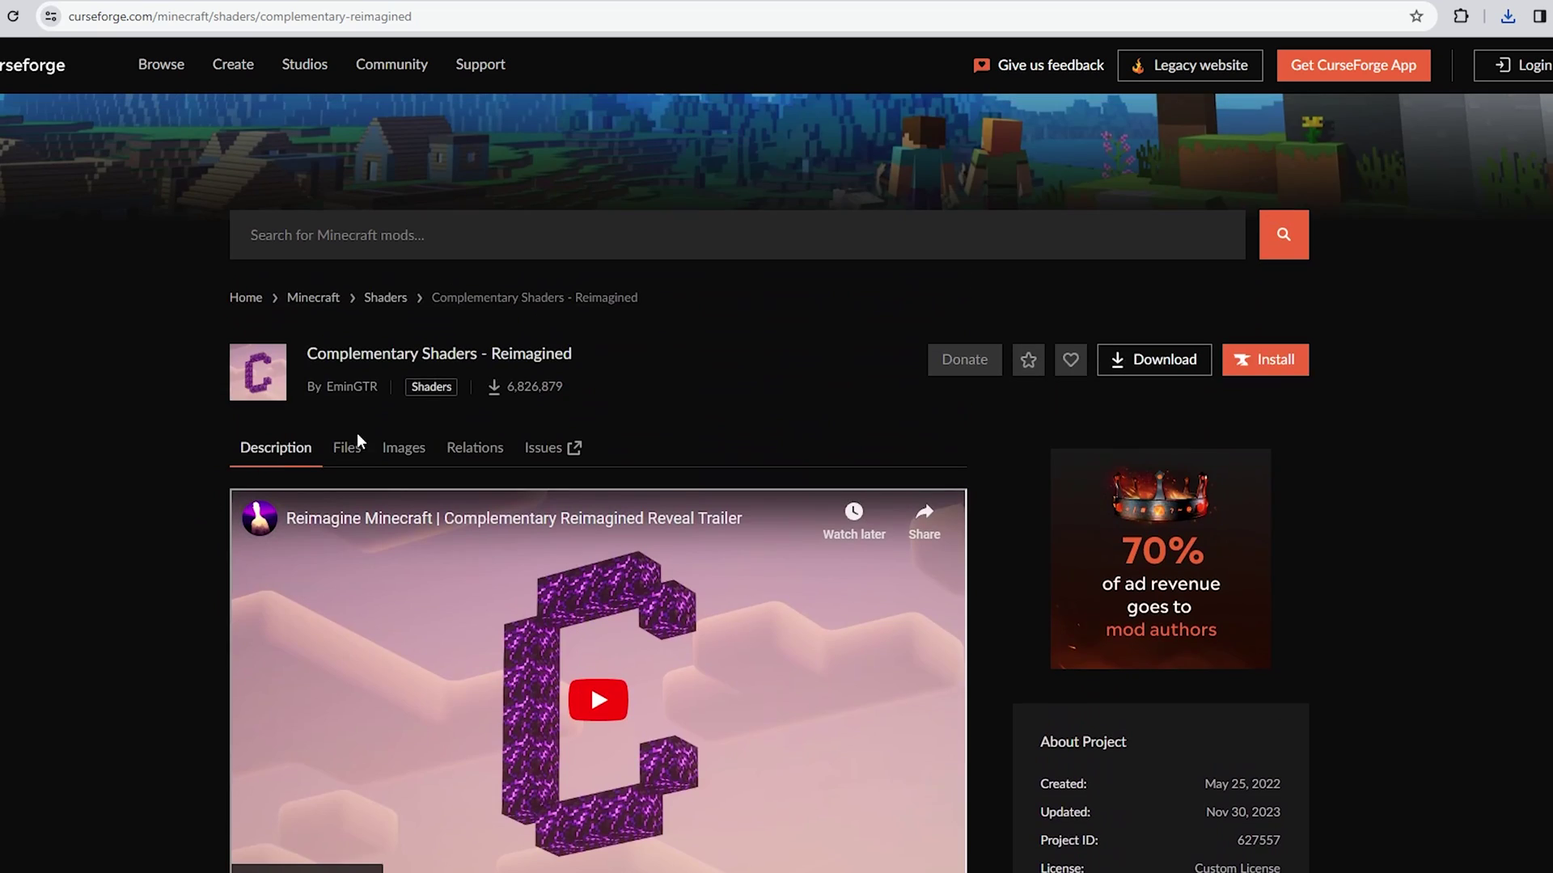
Download the r5.1.1 file from the project's Files list
left_click(348, 448)
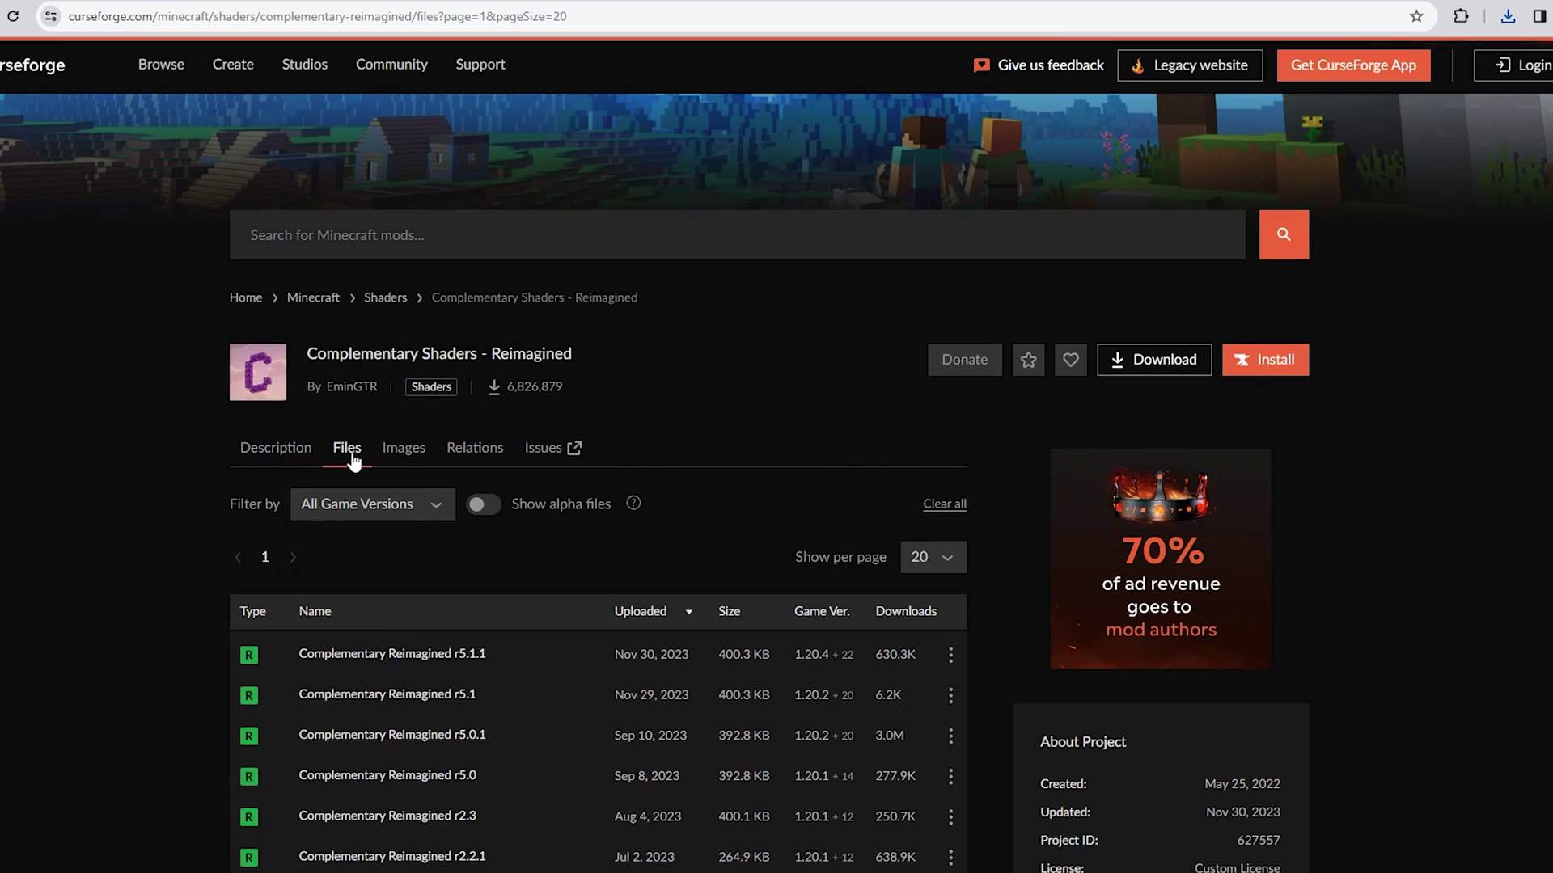
left_click(275, 448)
scroll(186, 437, "down", 1)
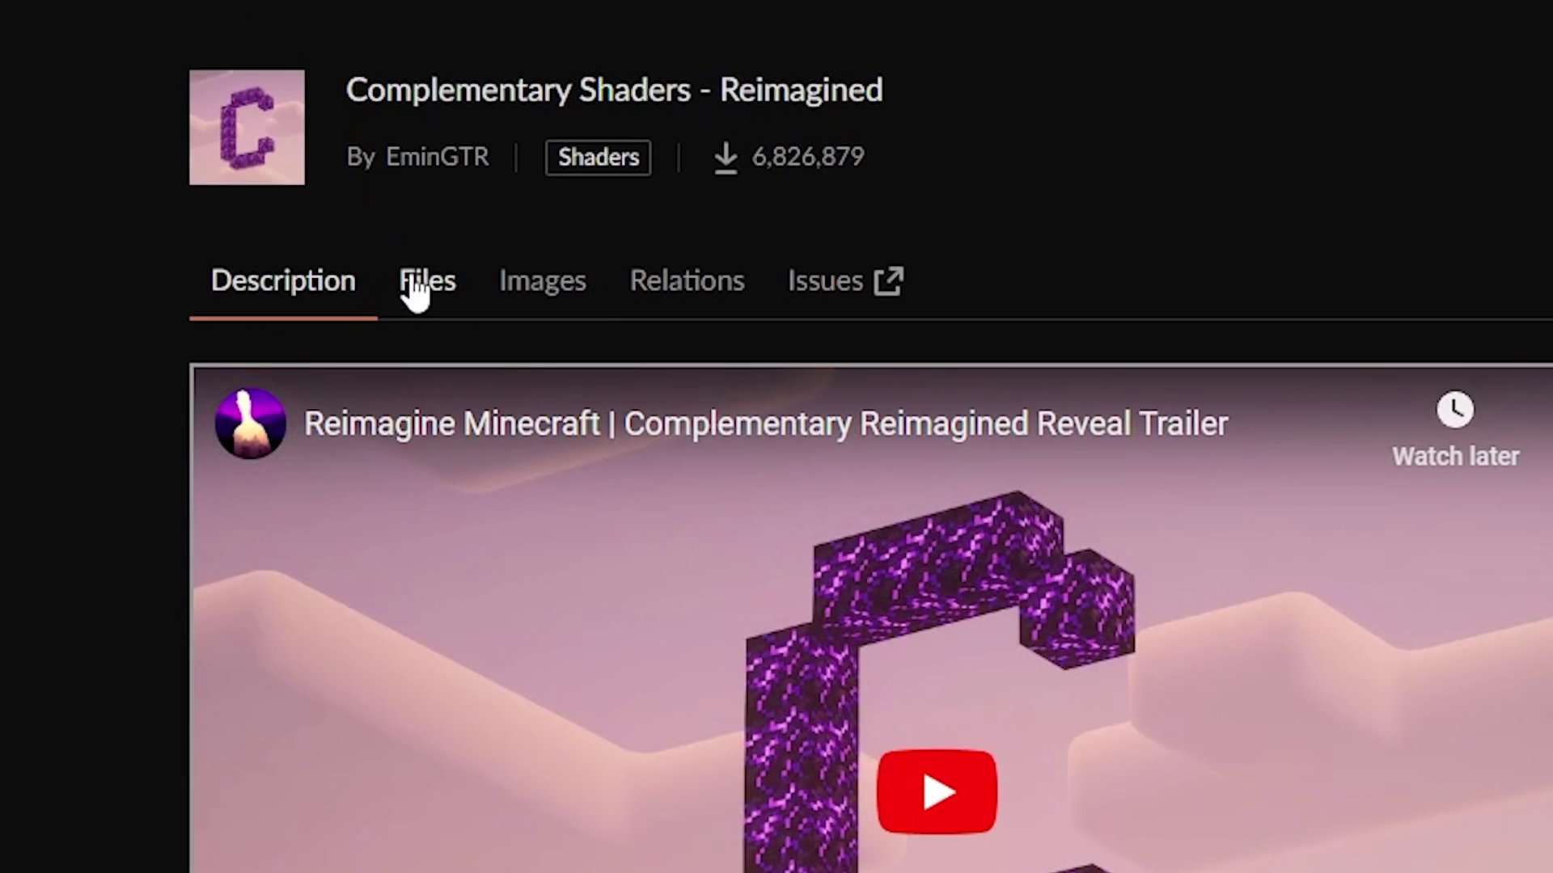
left_click(419, 284)
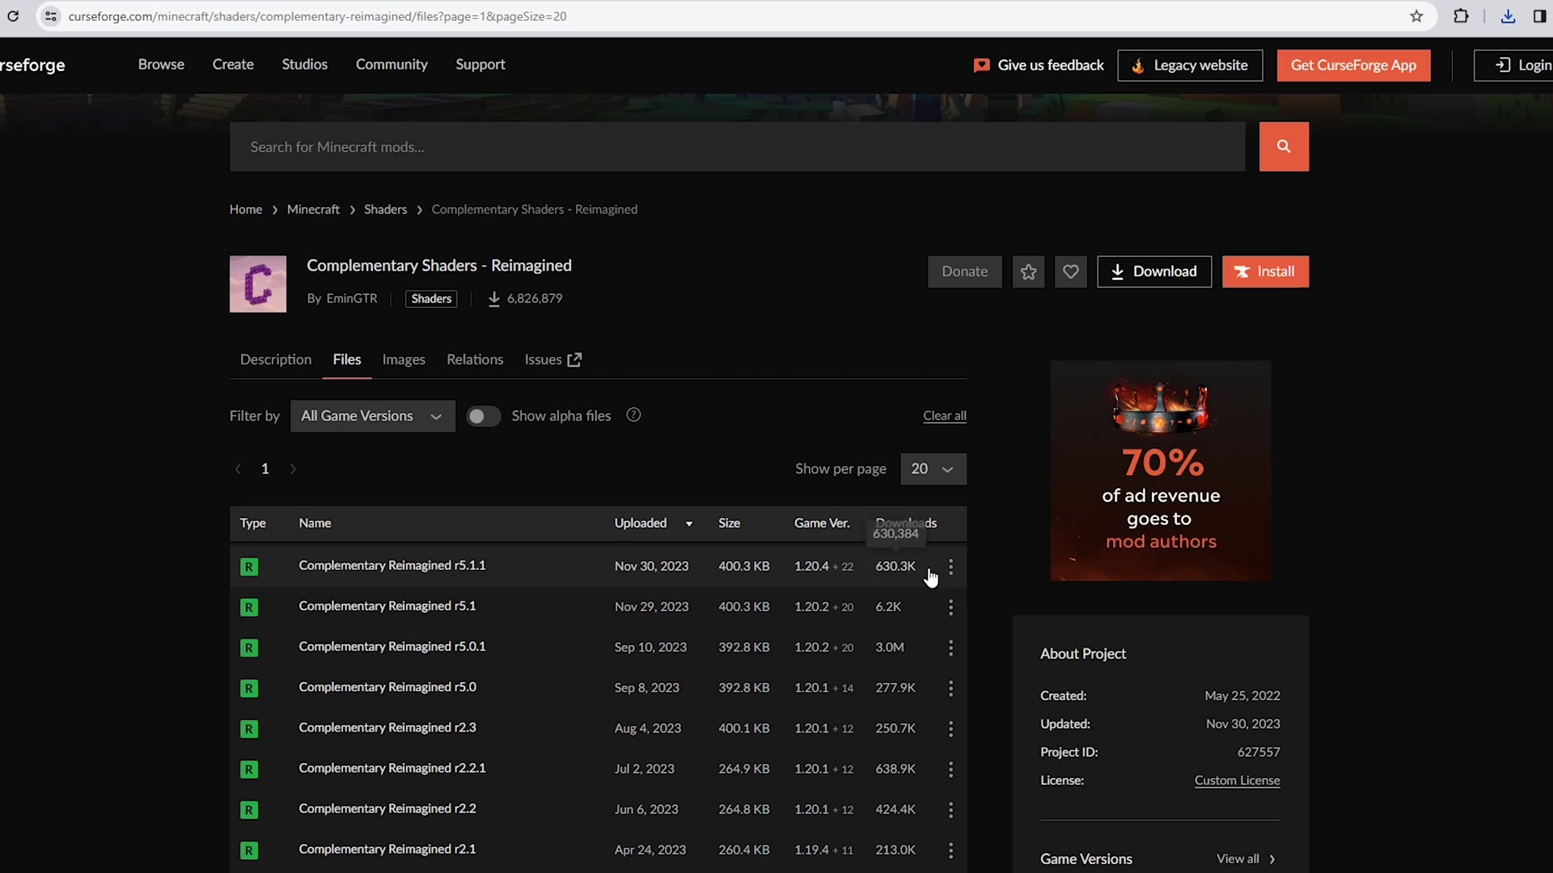
mouse_move(824, 582)
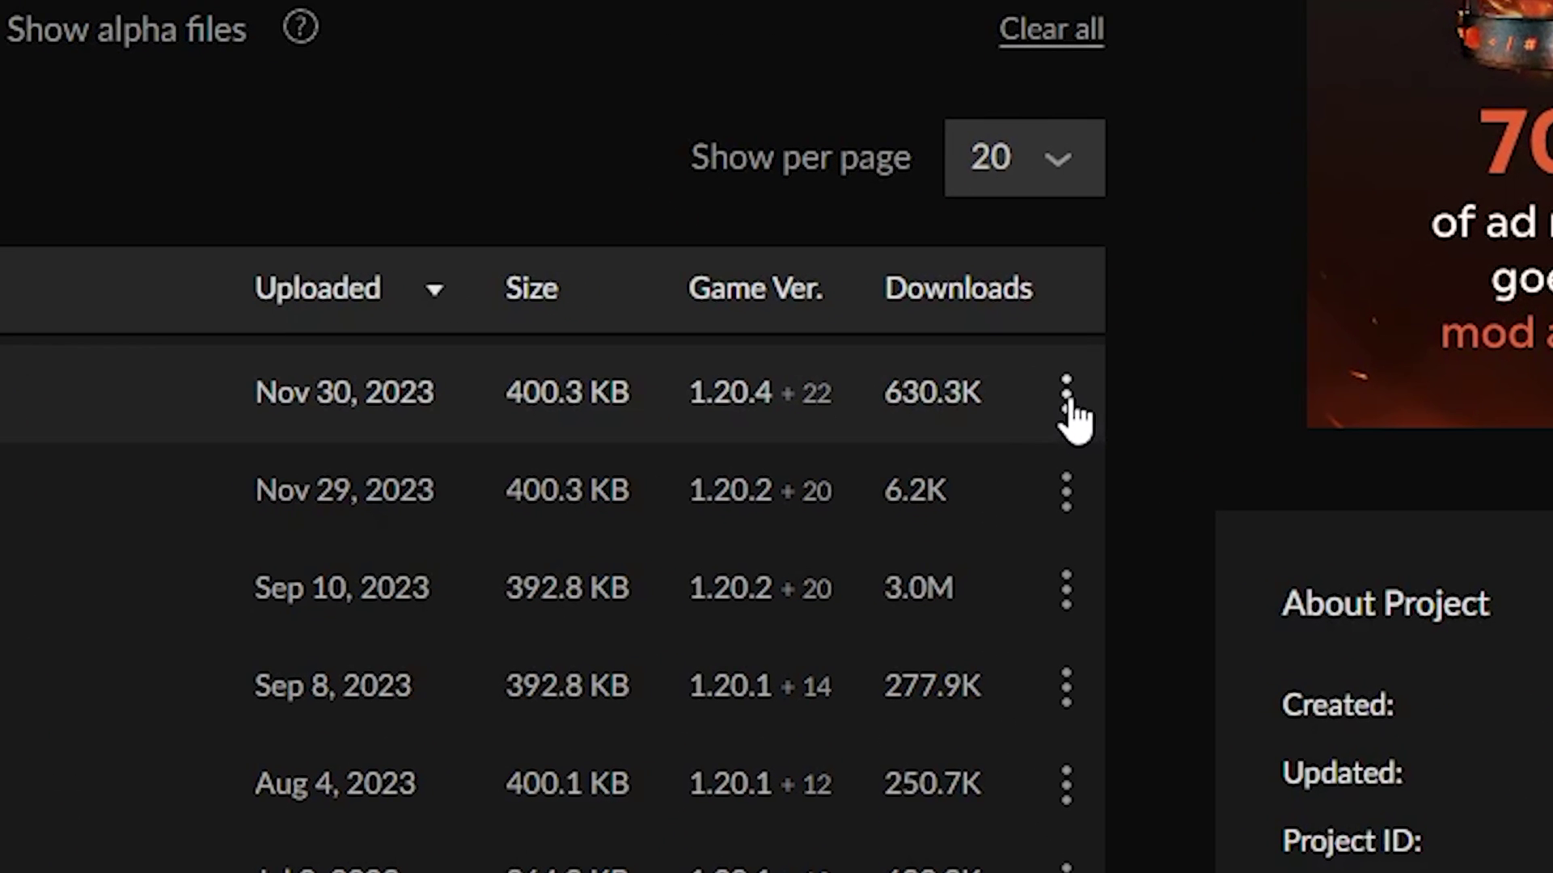
left_click(951, 566)
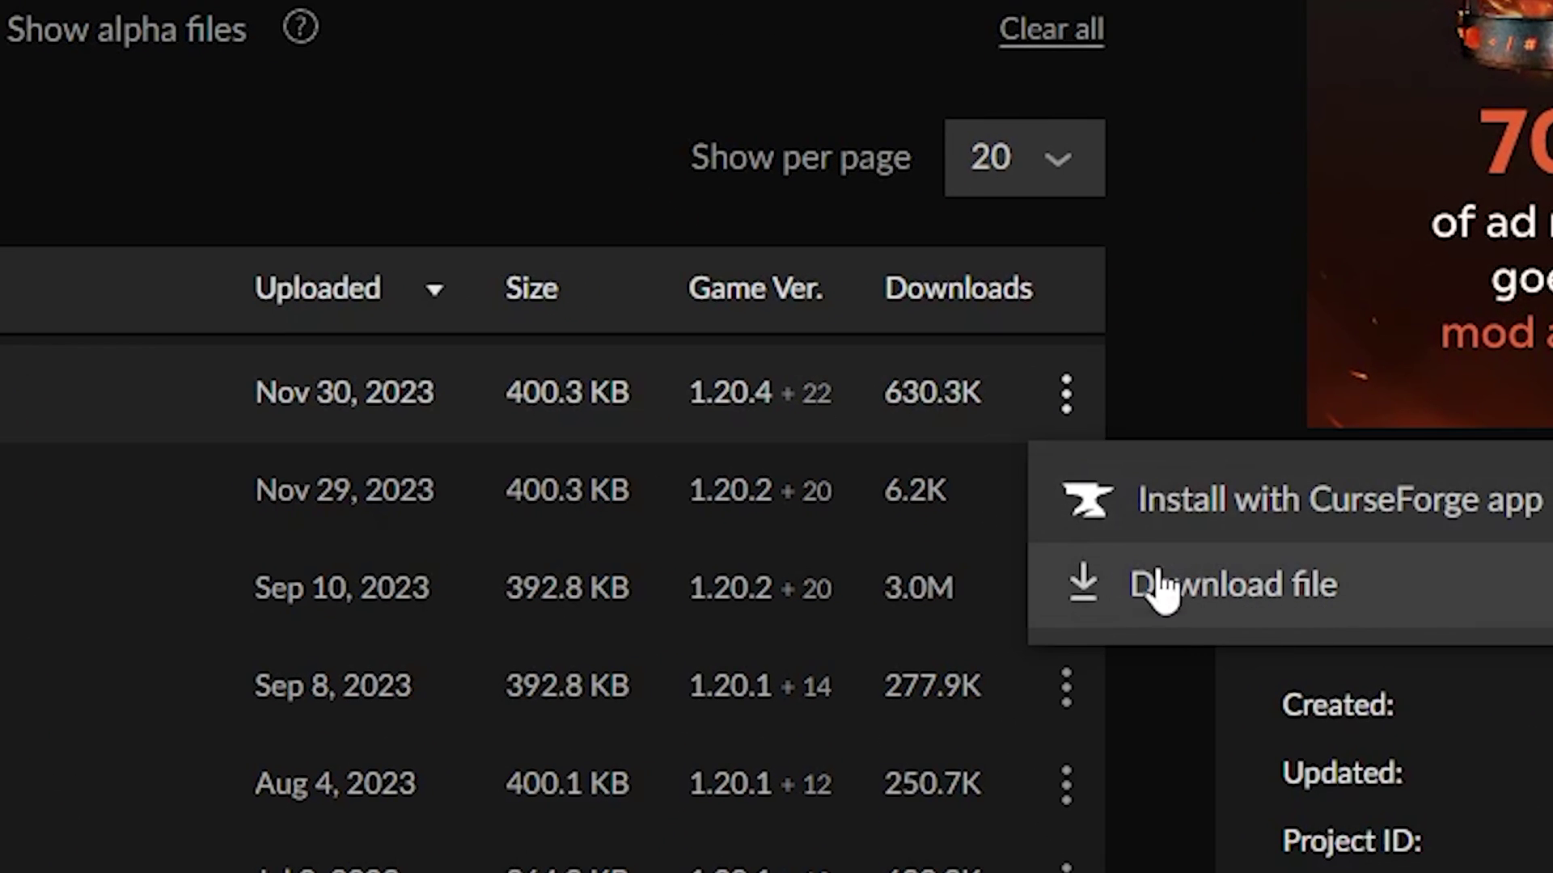
left_click(1229, 605)
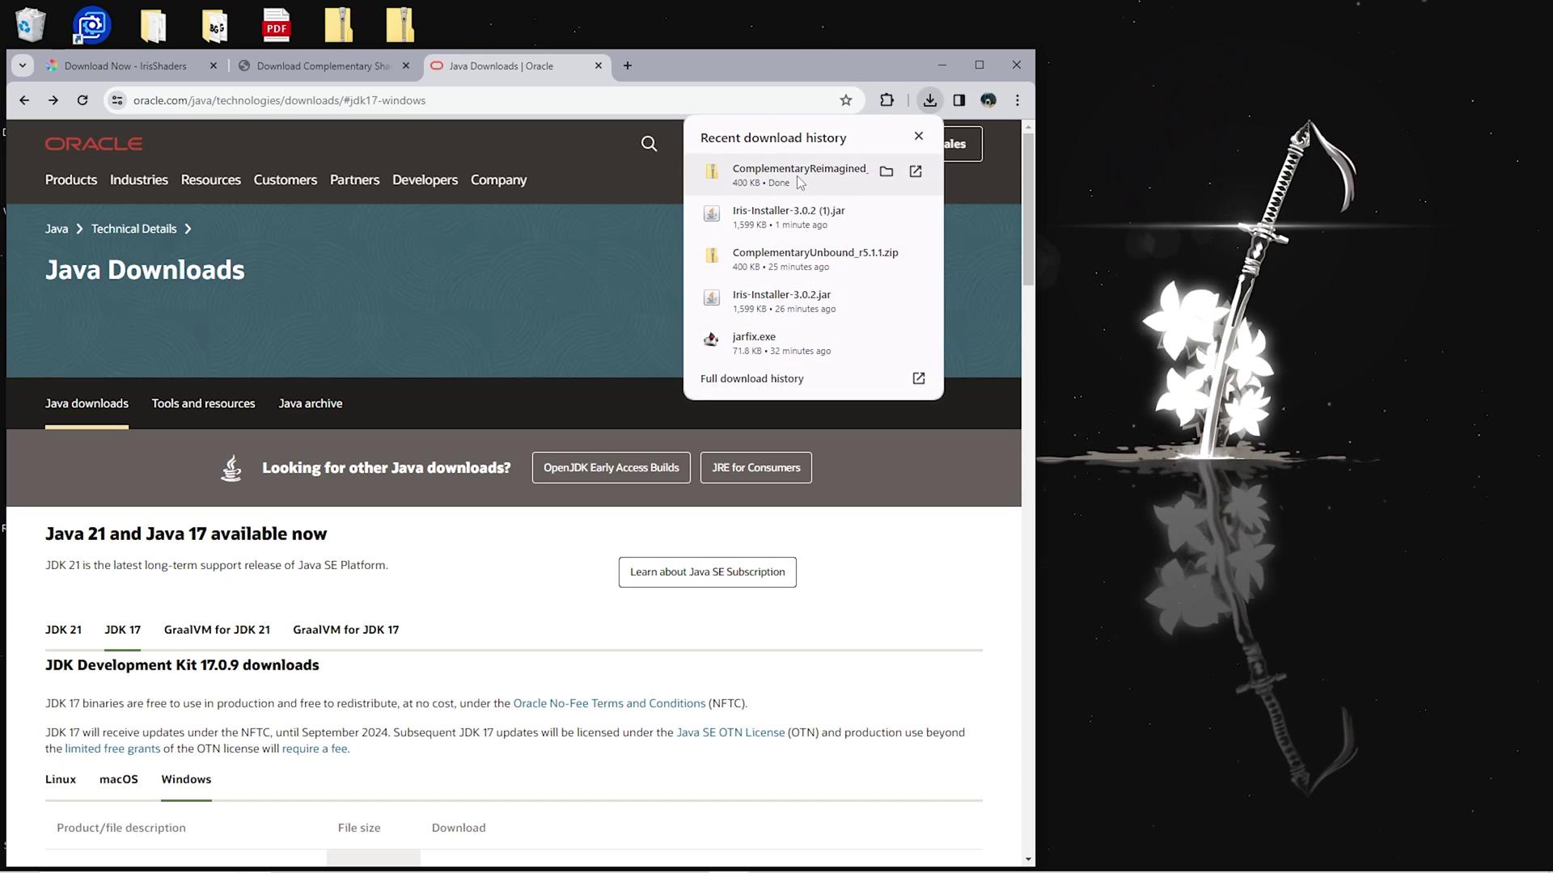
Copy the Complementary Reimagined zip to the desktop, launch the Iris Installer jar, and return to Chrome
left_click_drag(805, 183, 1205, 37)
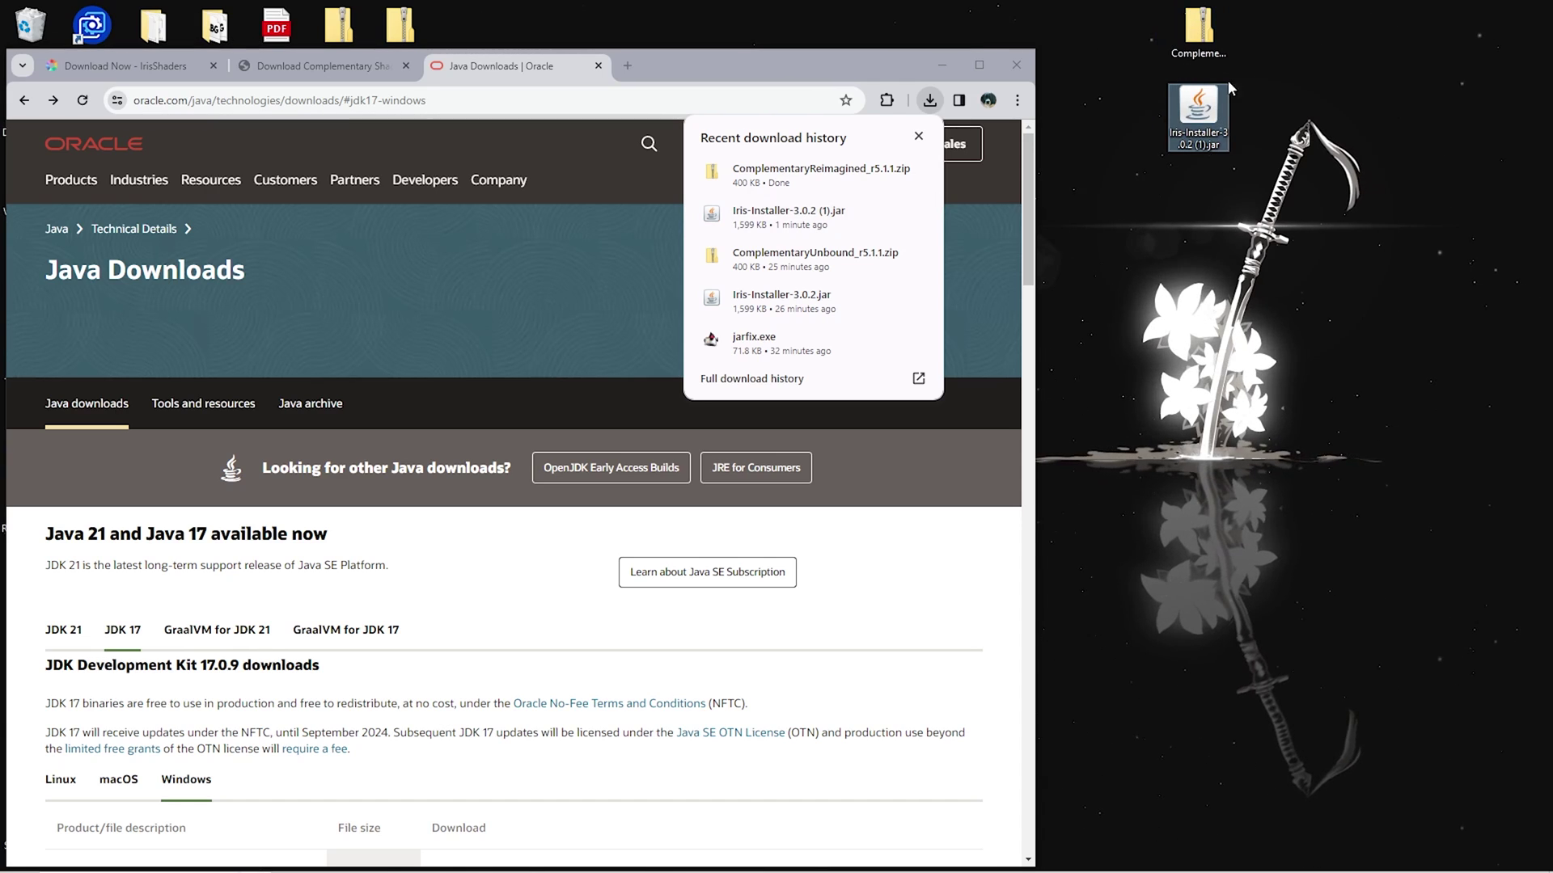
key("super+d")
left_click(1000, 227)
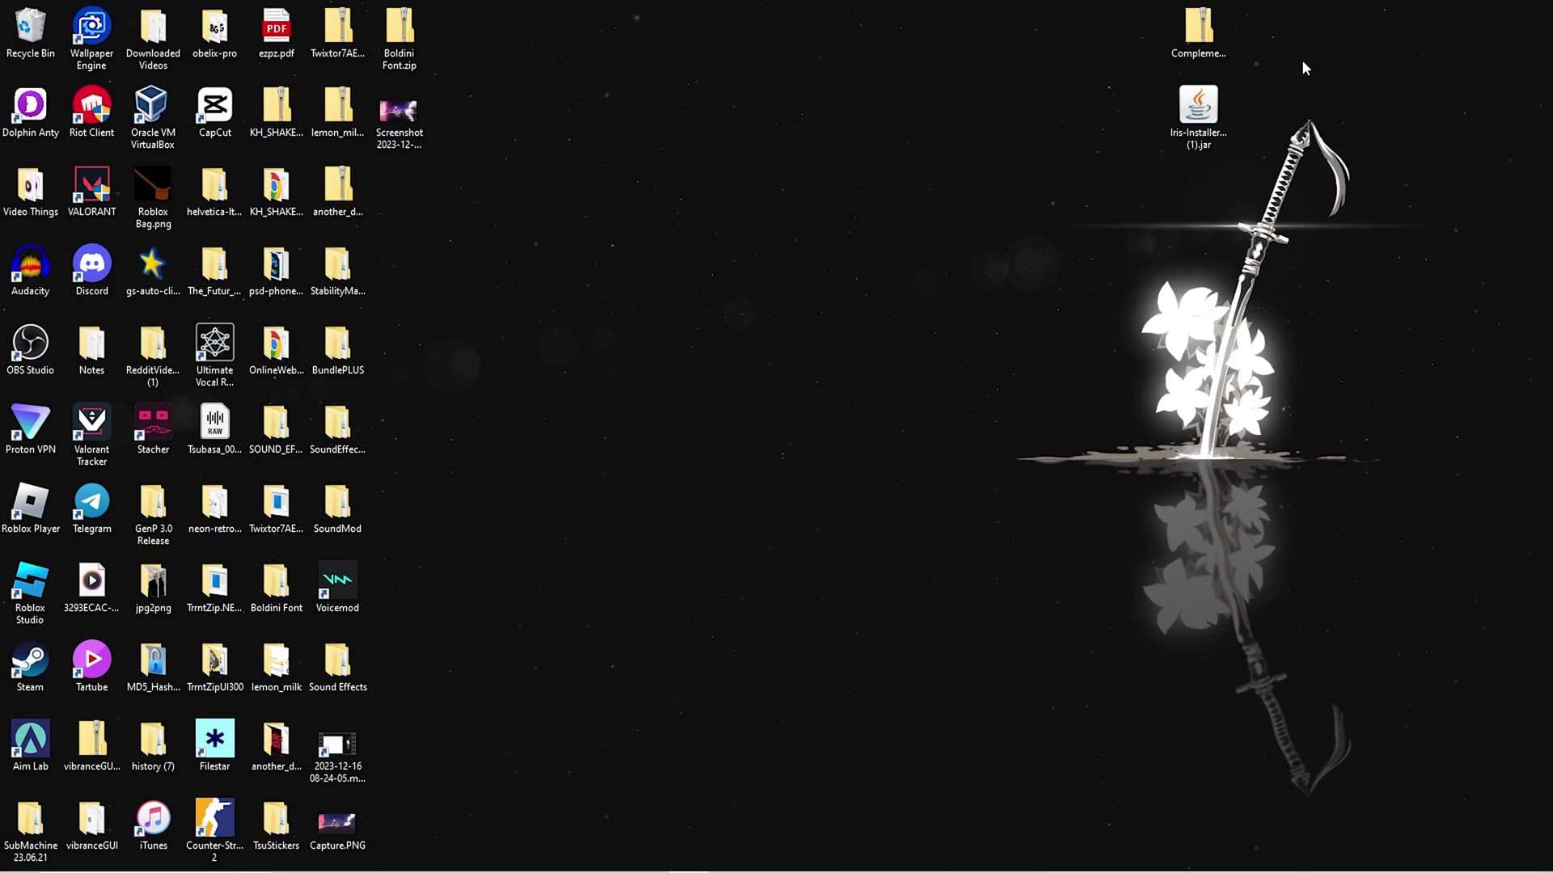
left_click(1205, 109)
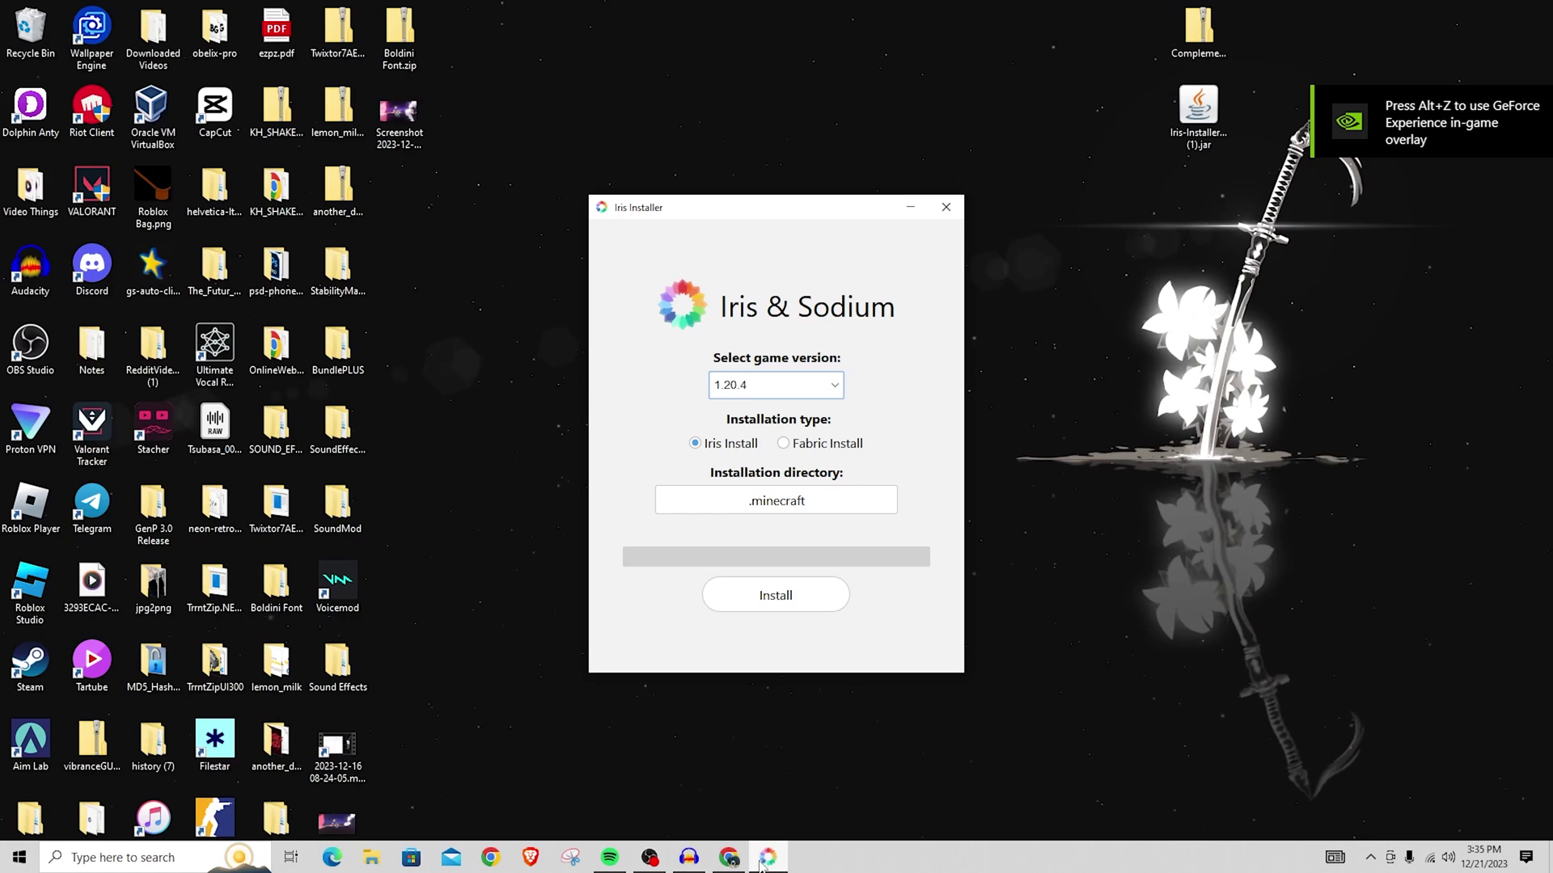
key("alt+Tab")
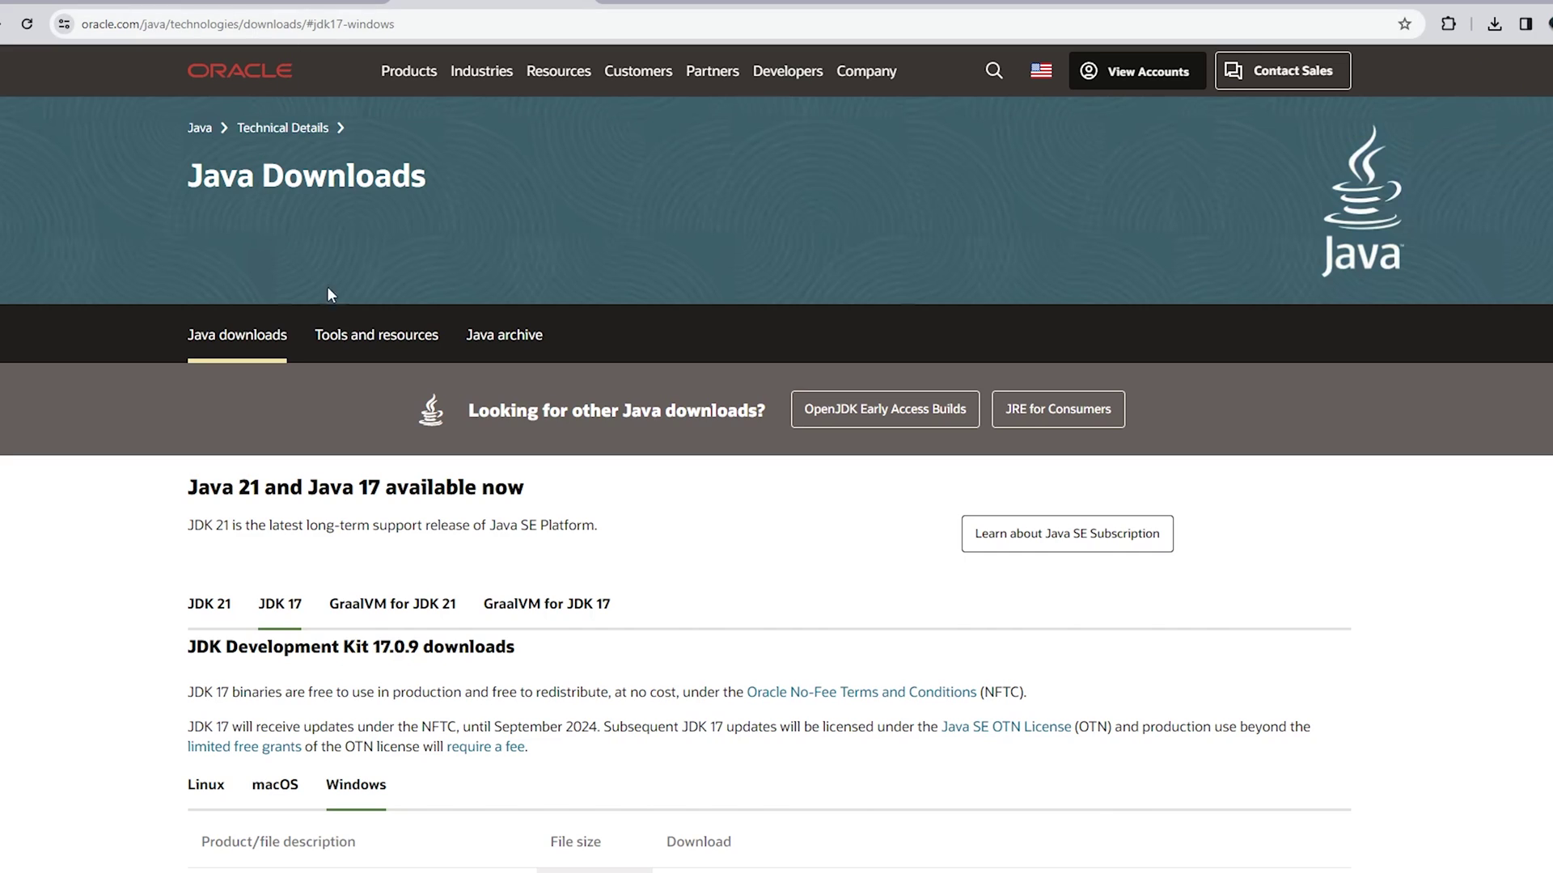
Look over Oracle's JDK 17 Windows download links, then minimize Chrome to the desktop
key("ctrl+minus")
scroll(105, 264, "down", 3)
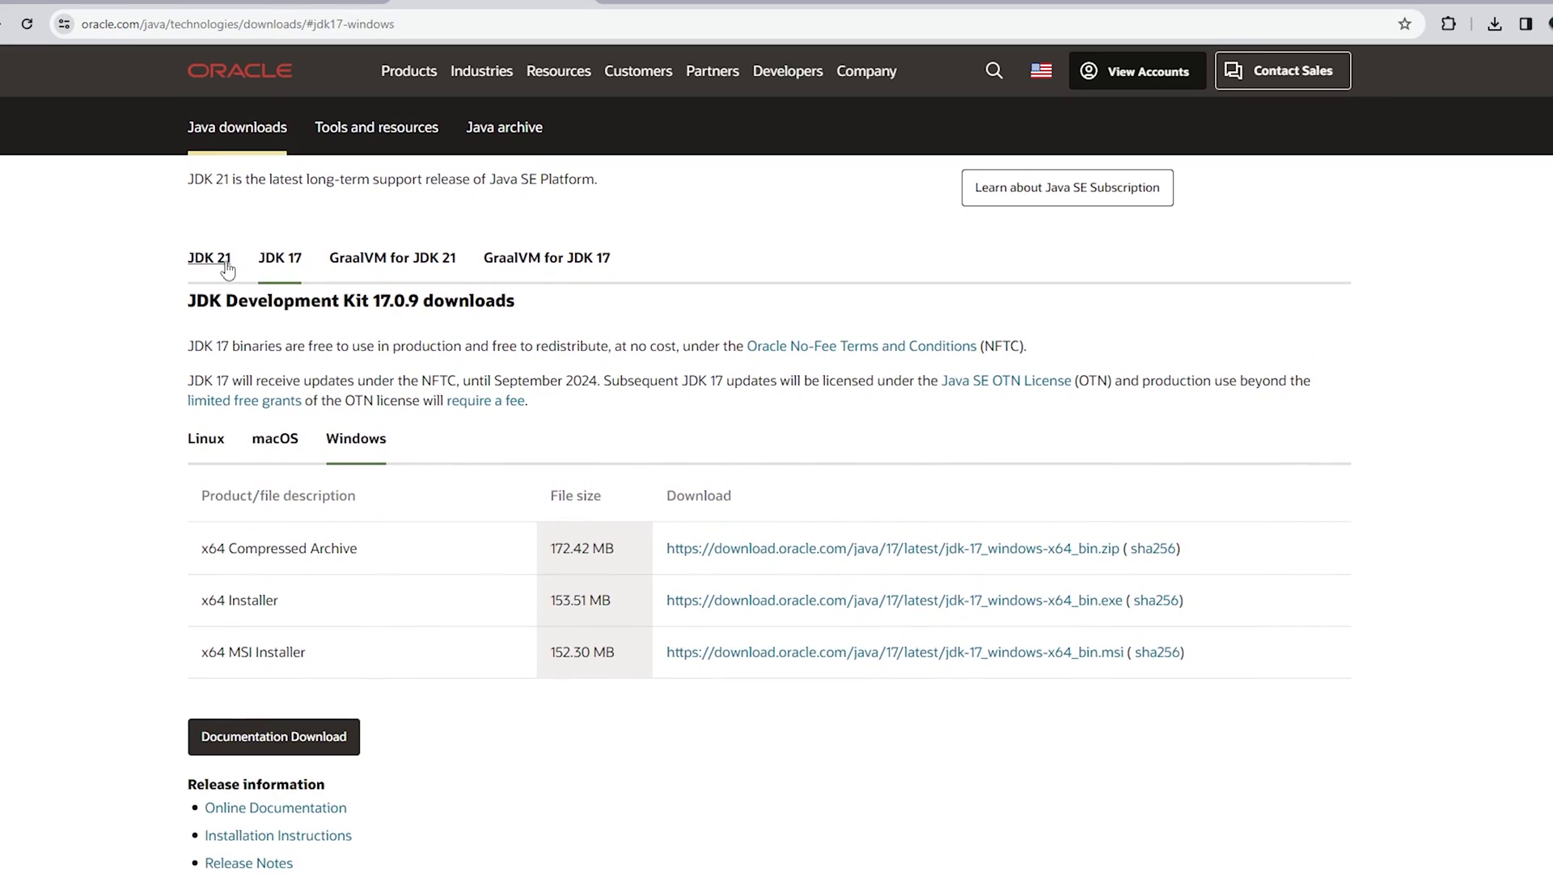
key("ctrl+plus")
scroll(245, 509, "down", 1)
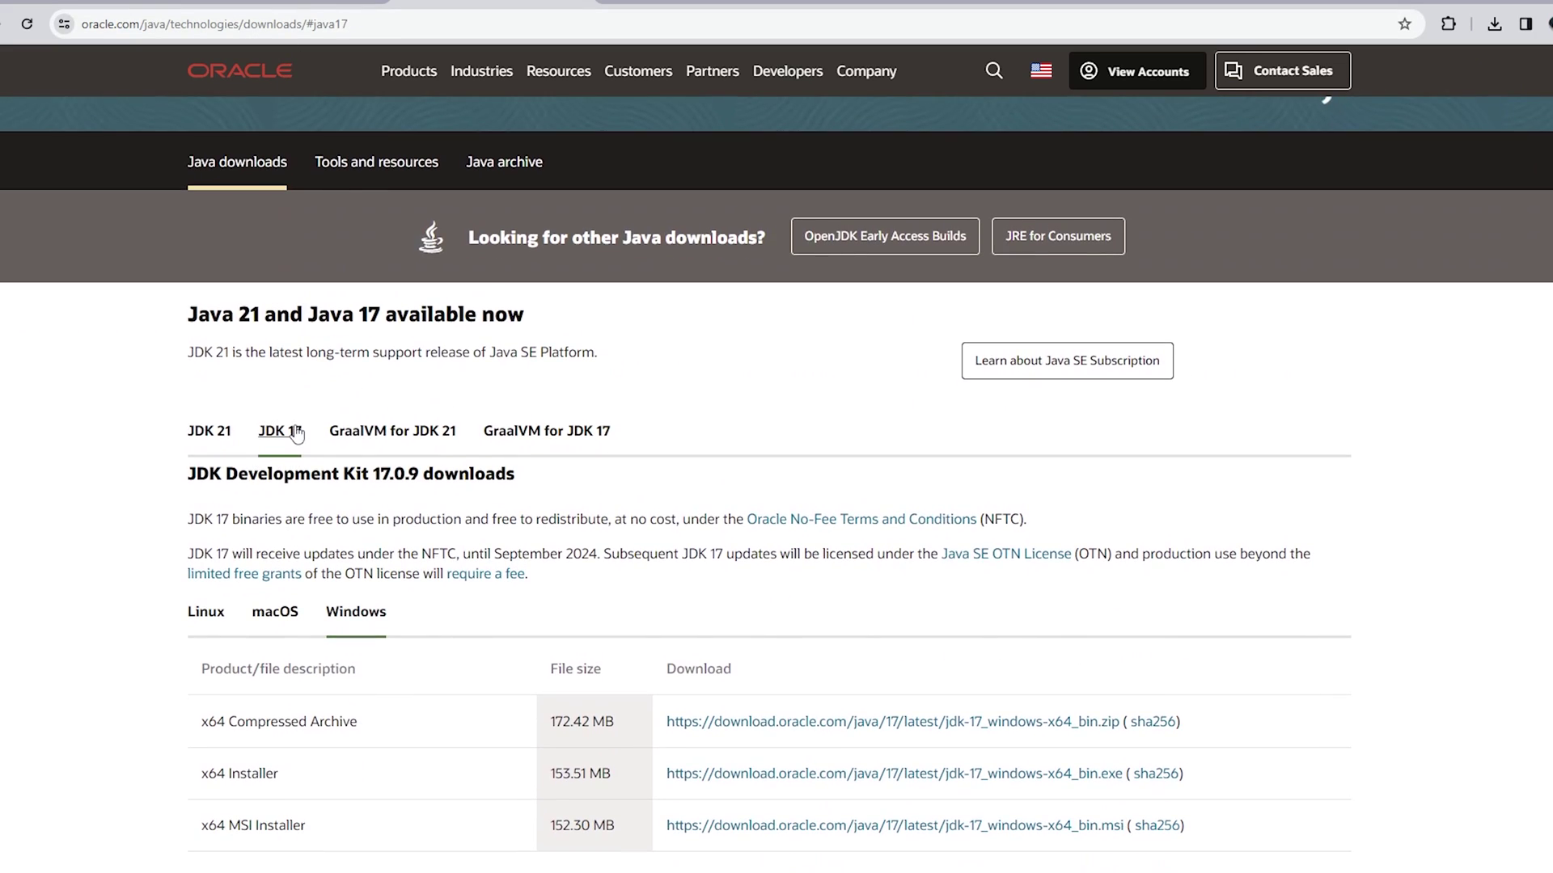
scroll(402, 471, "down", 3)
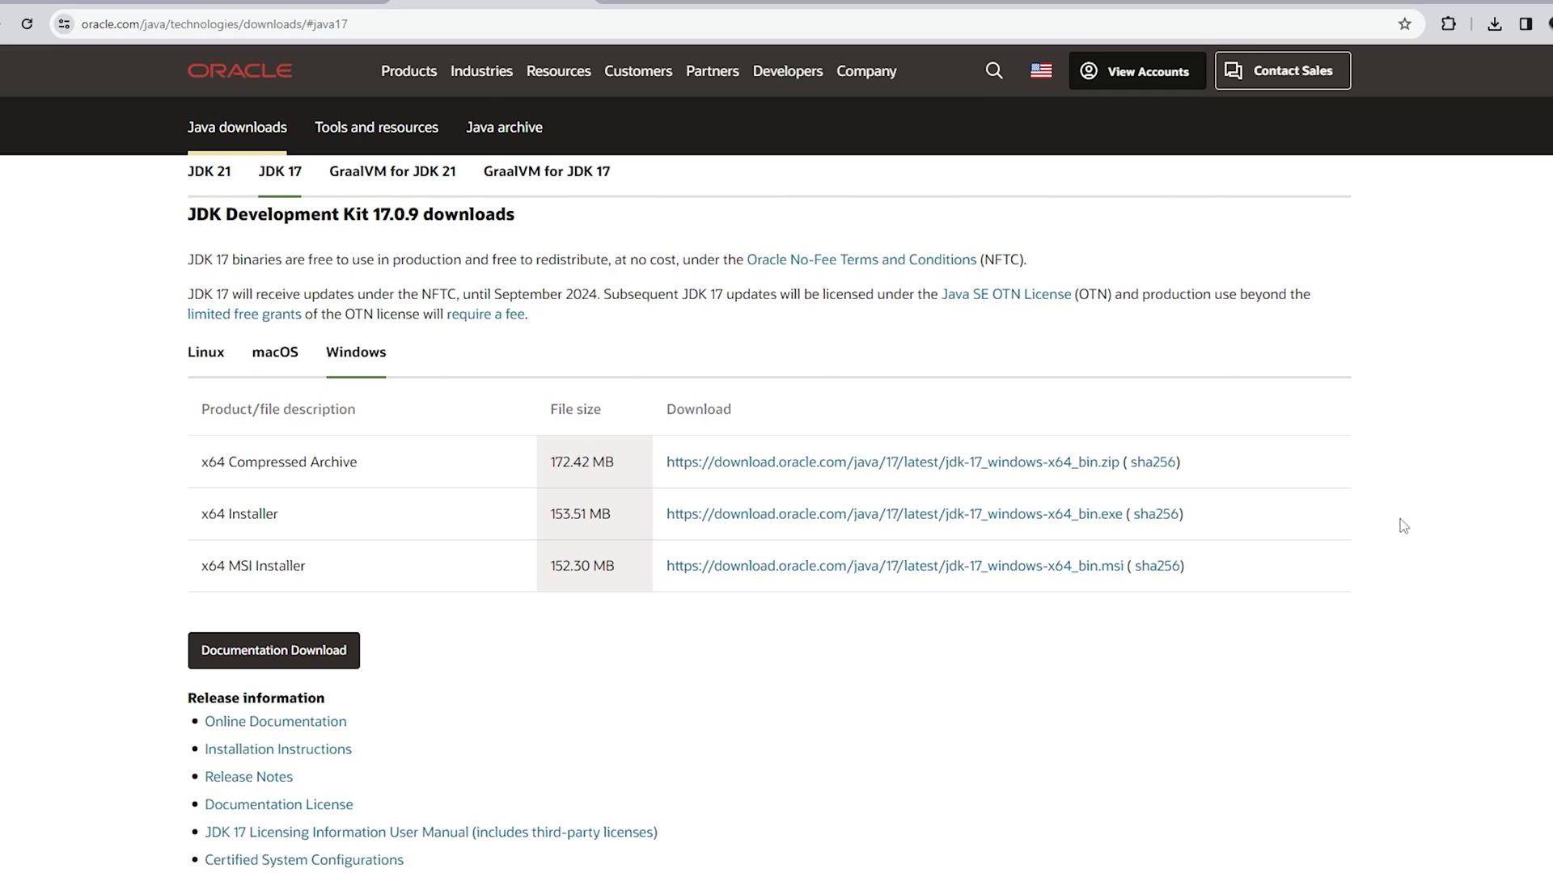
scroll(1402, 496, "up", 3)
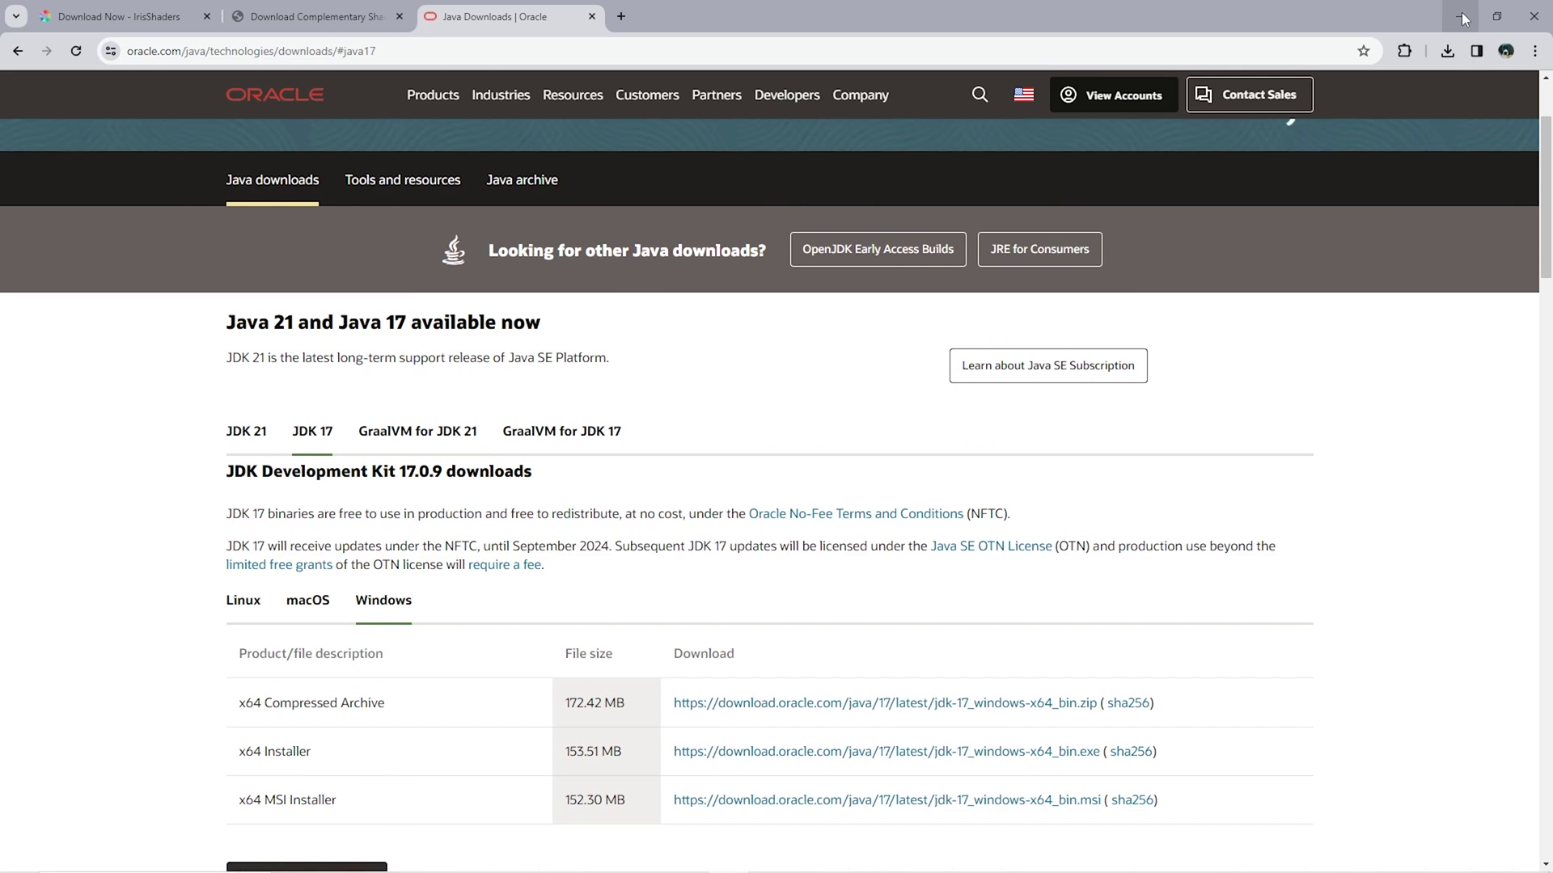
left_click(1463, 18)
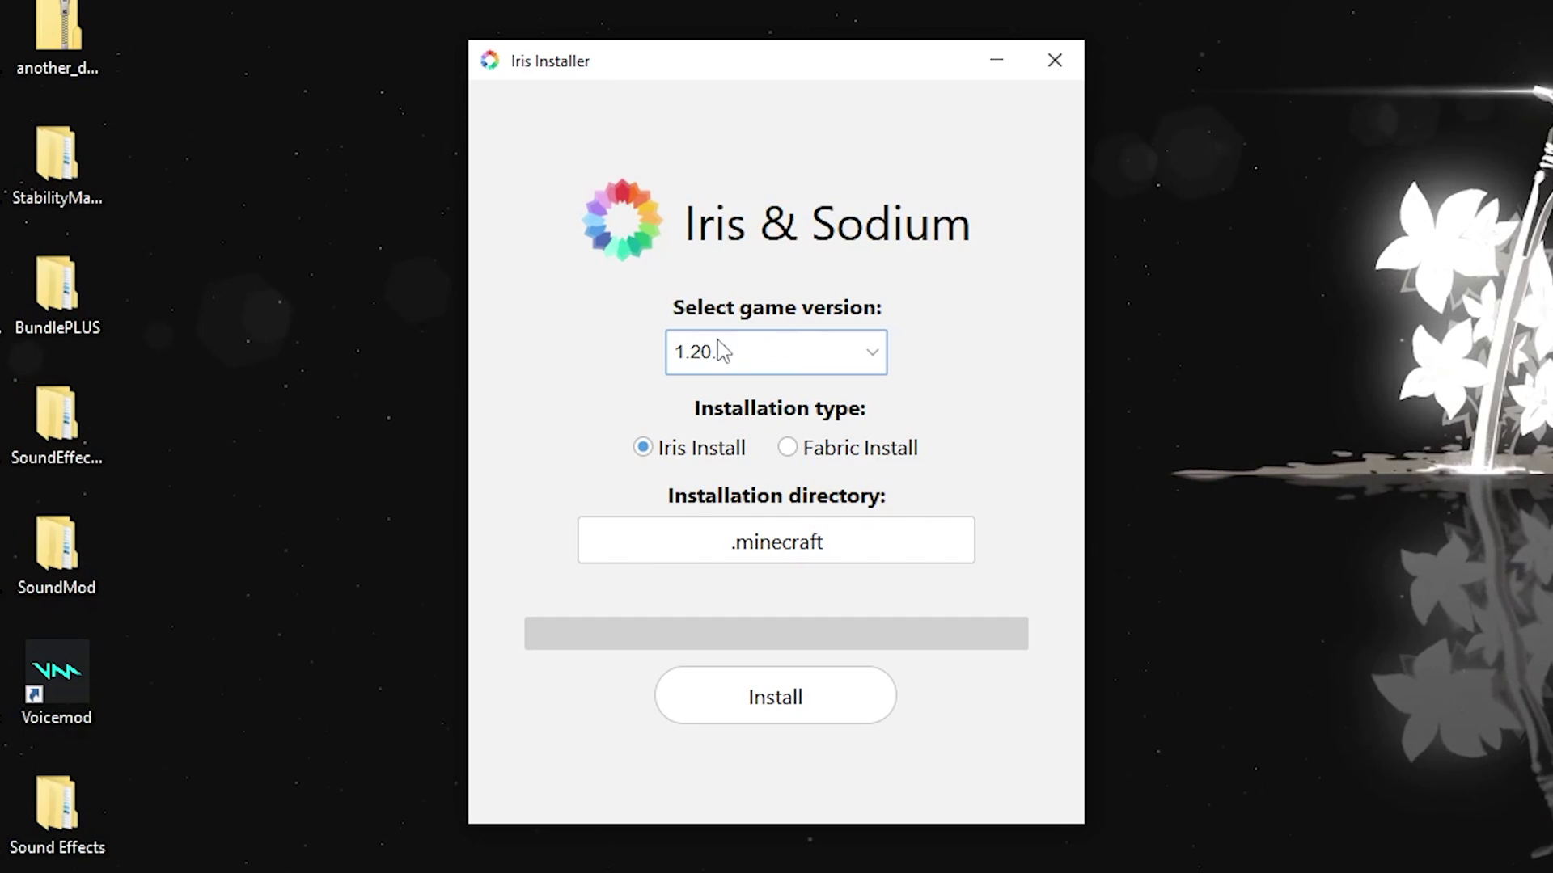
Keep game version 1.20.4 with Iris Install selected, then close the Iris Installer
left_click(728, 365)
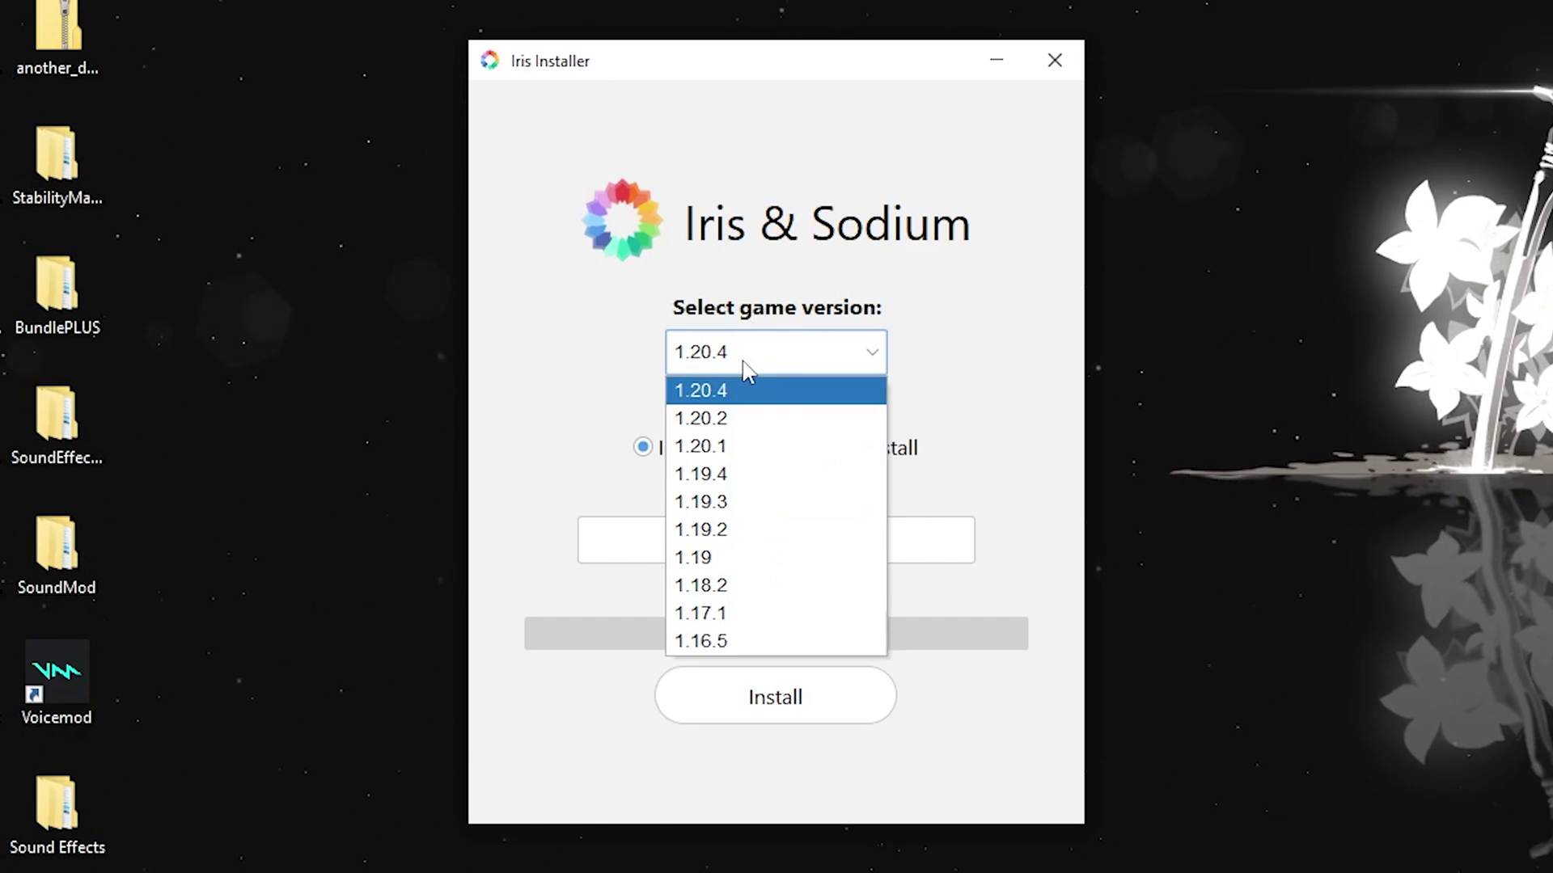
left_click(682, 333)
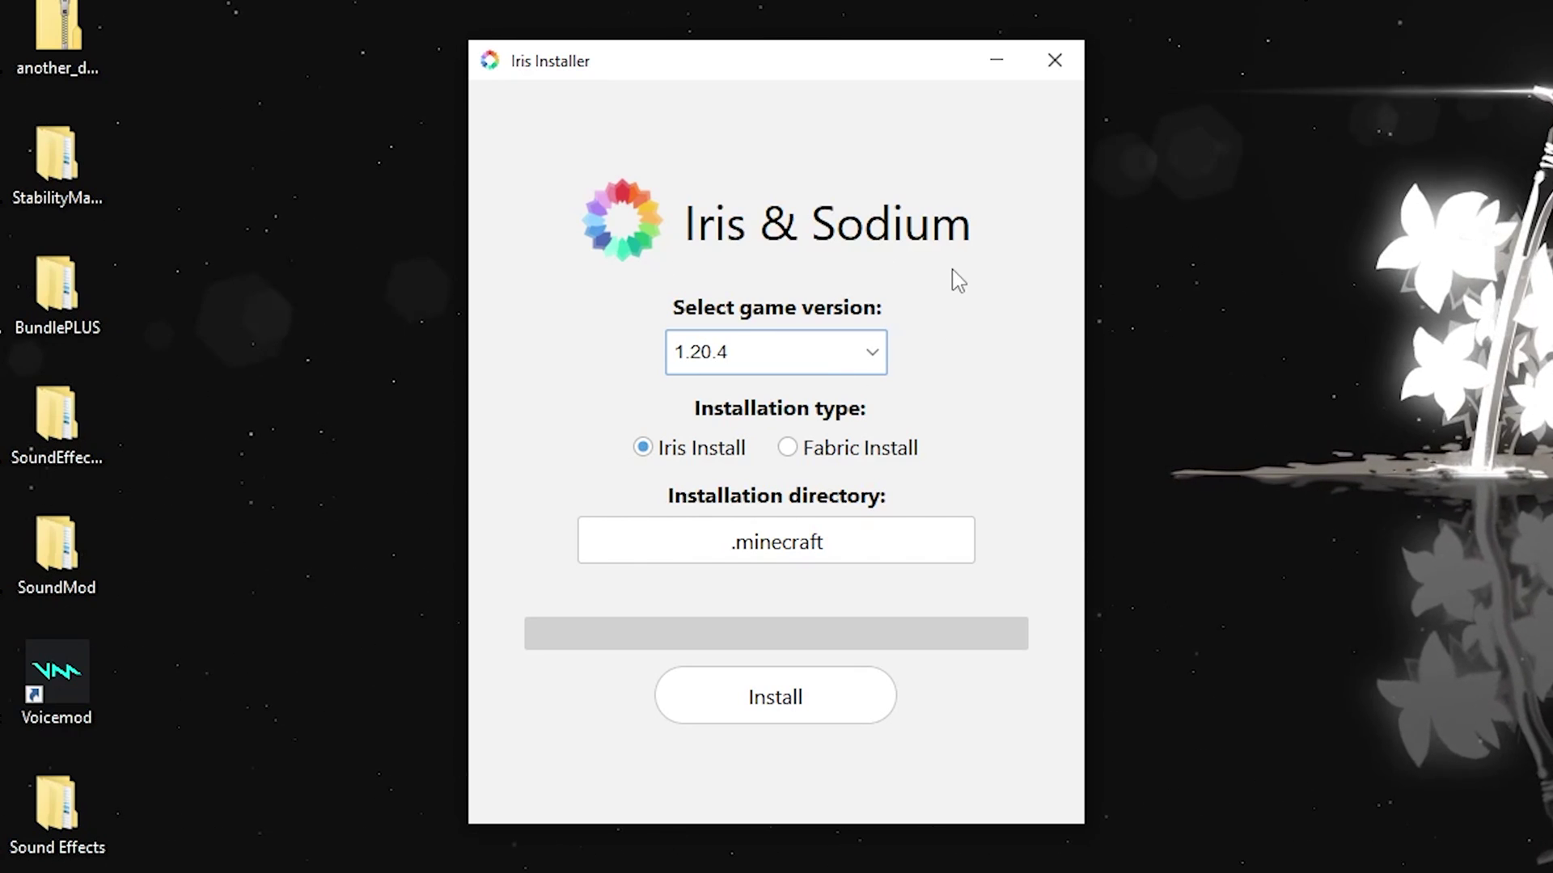
left_click(1054, 59)
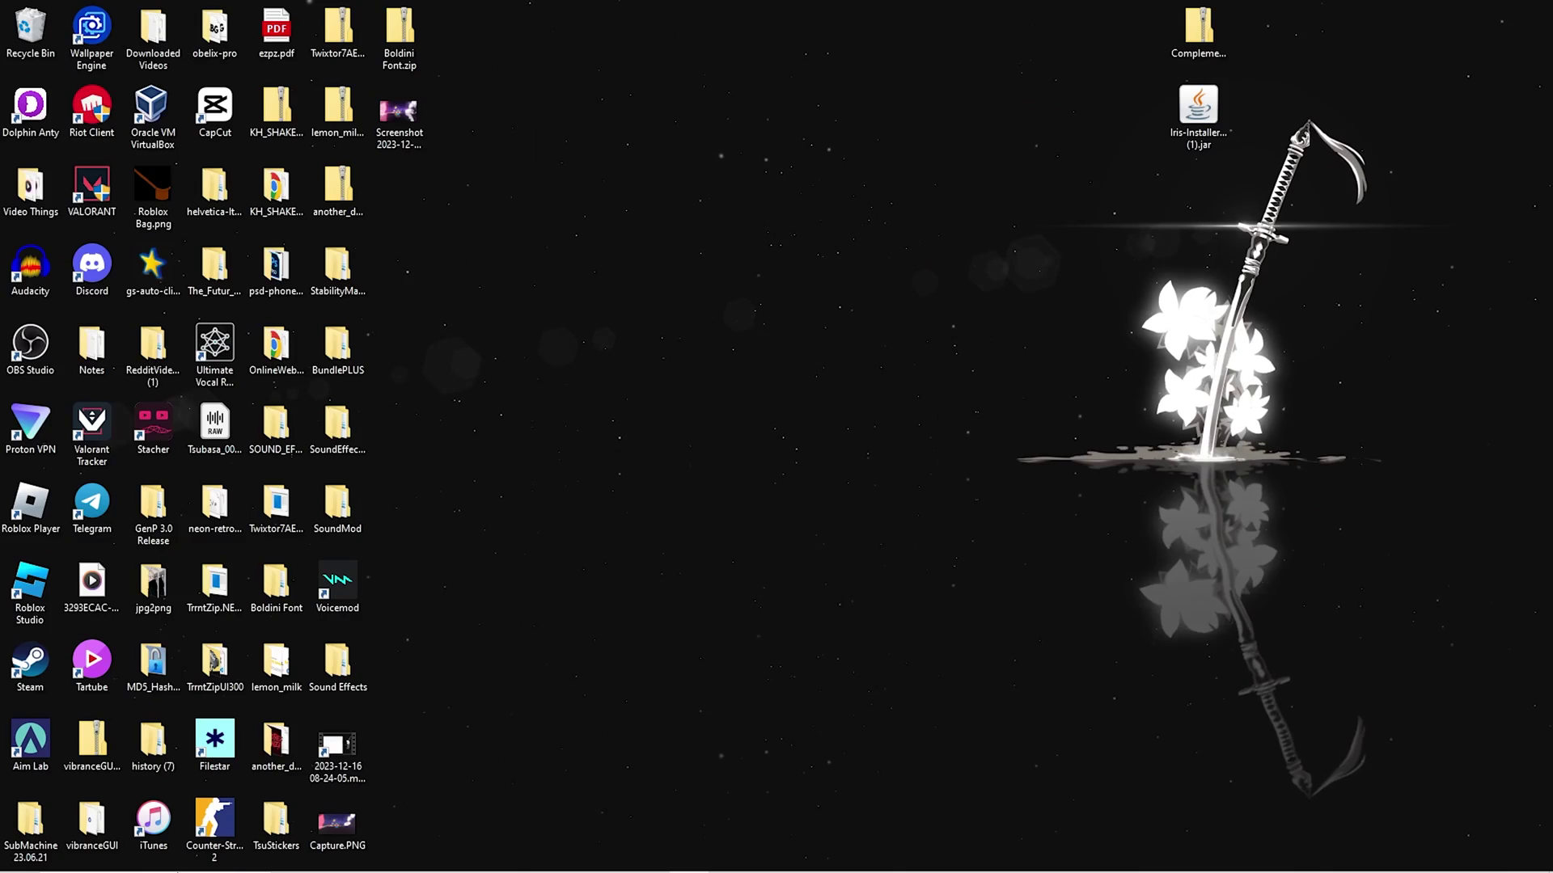
Start Minecraft Launcher and check the installation selector, keeping Iris & Sodium chosen
left_click(161, 856)
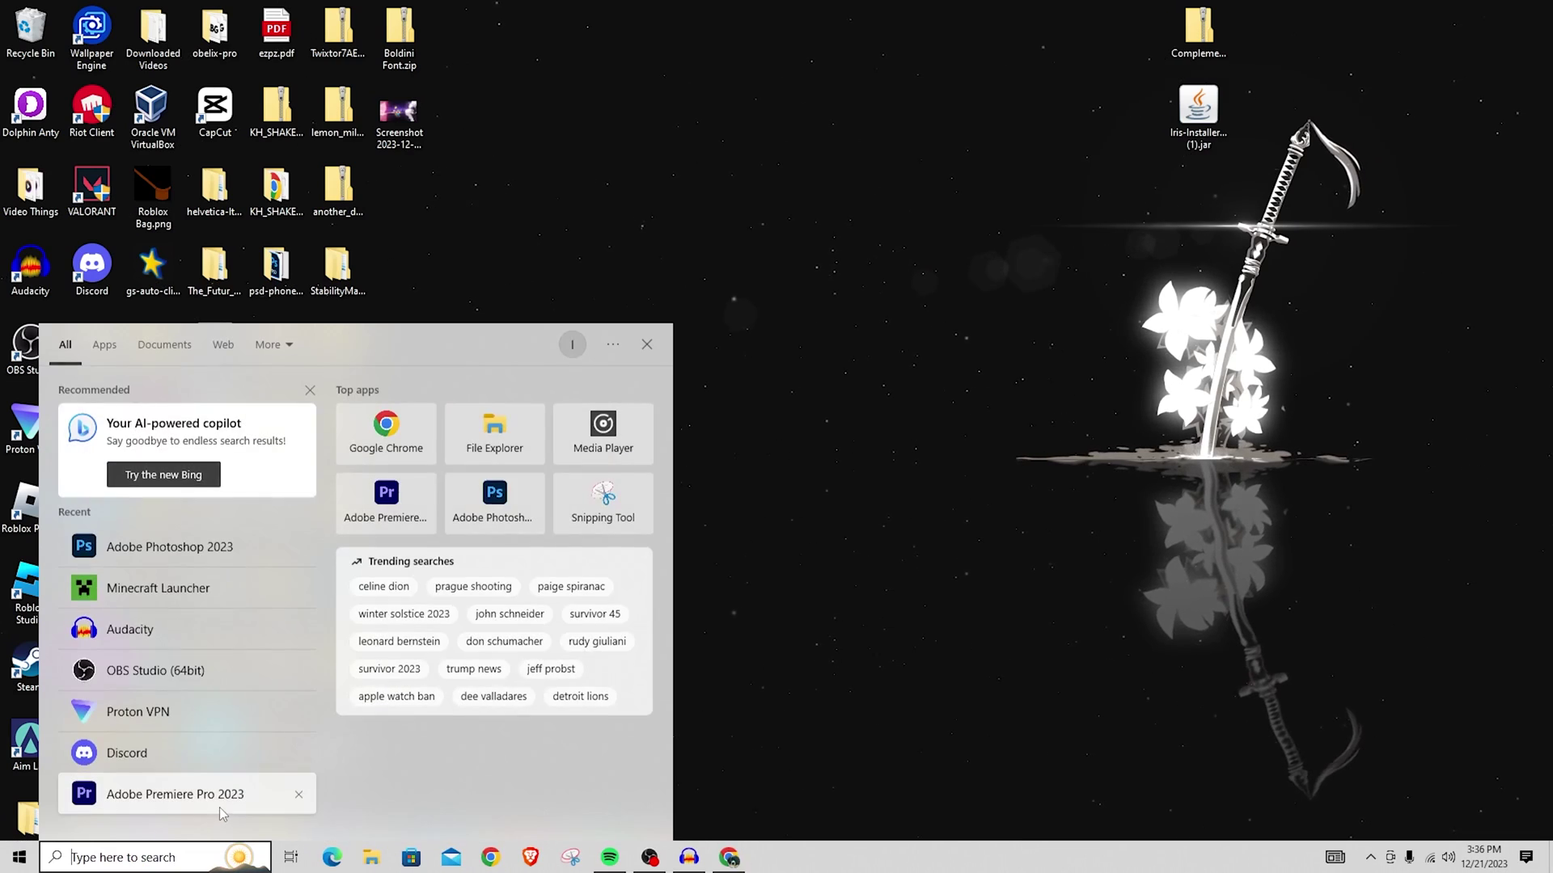
left_click(137, 593)
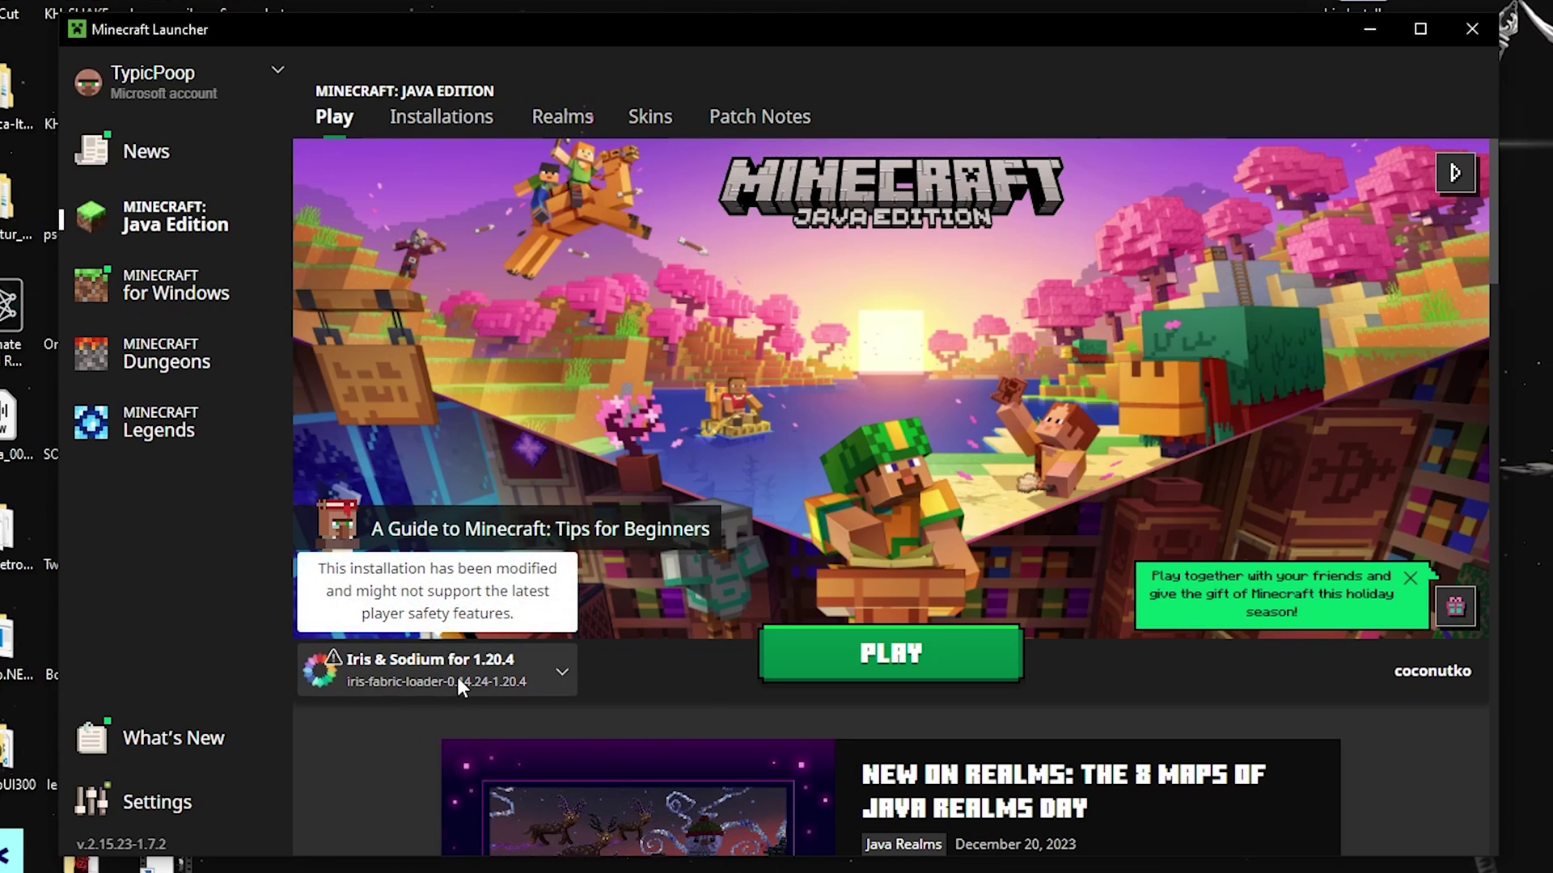
left_click(530, 681)
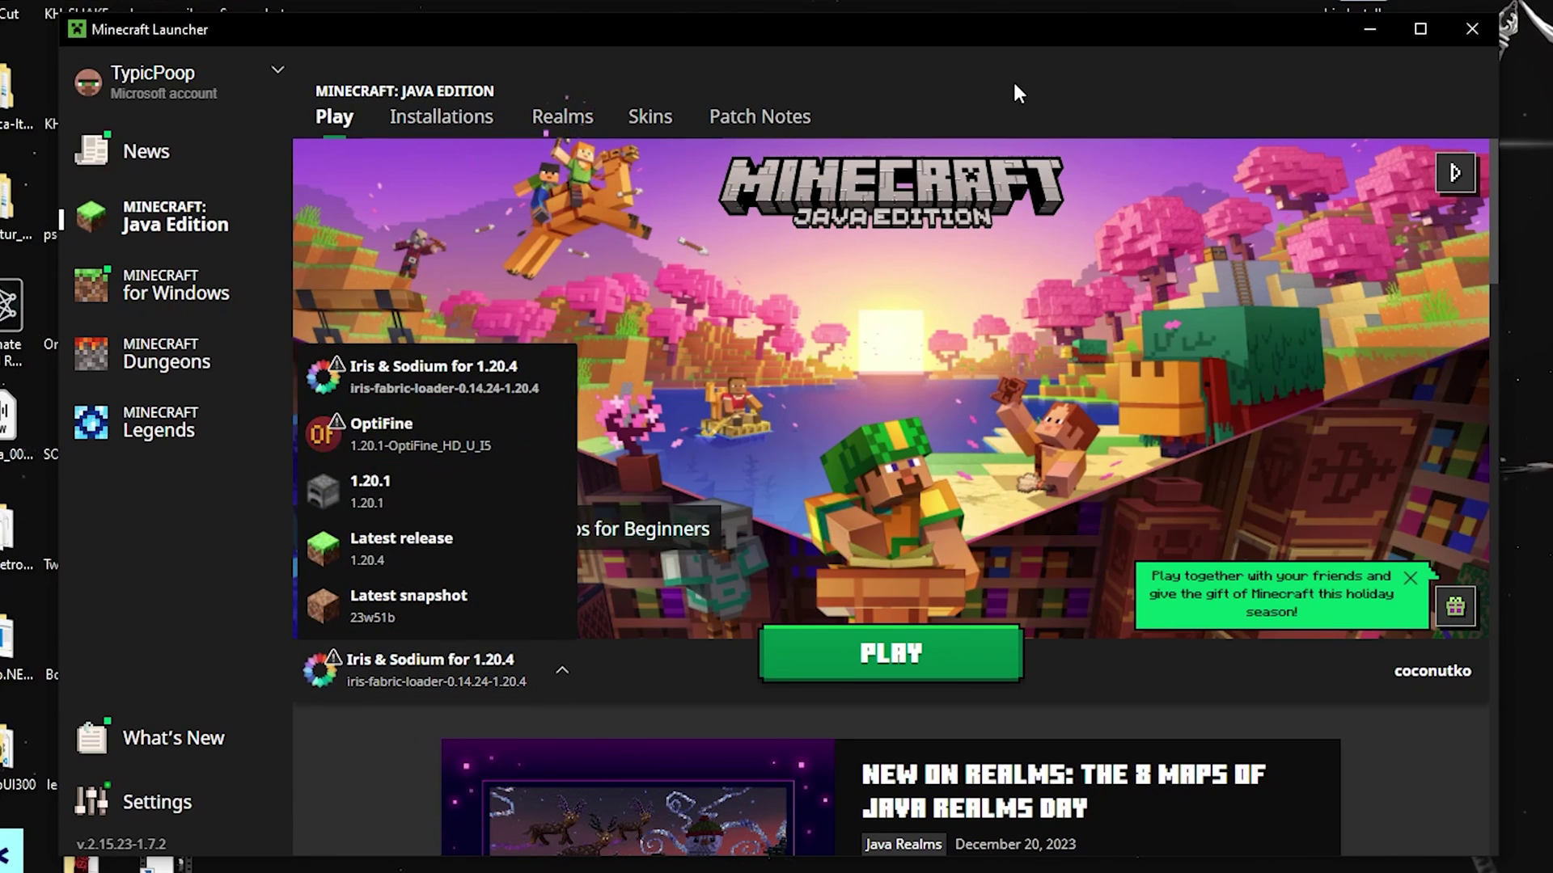
key("Escape")
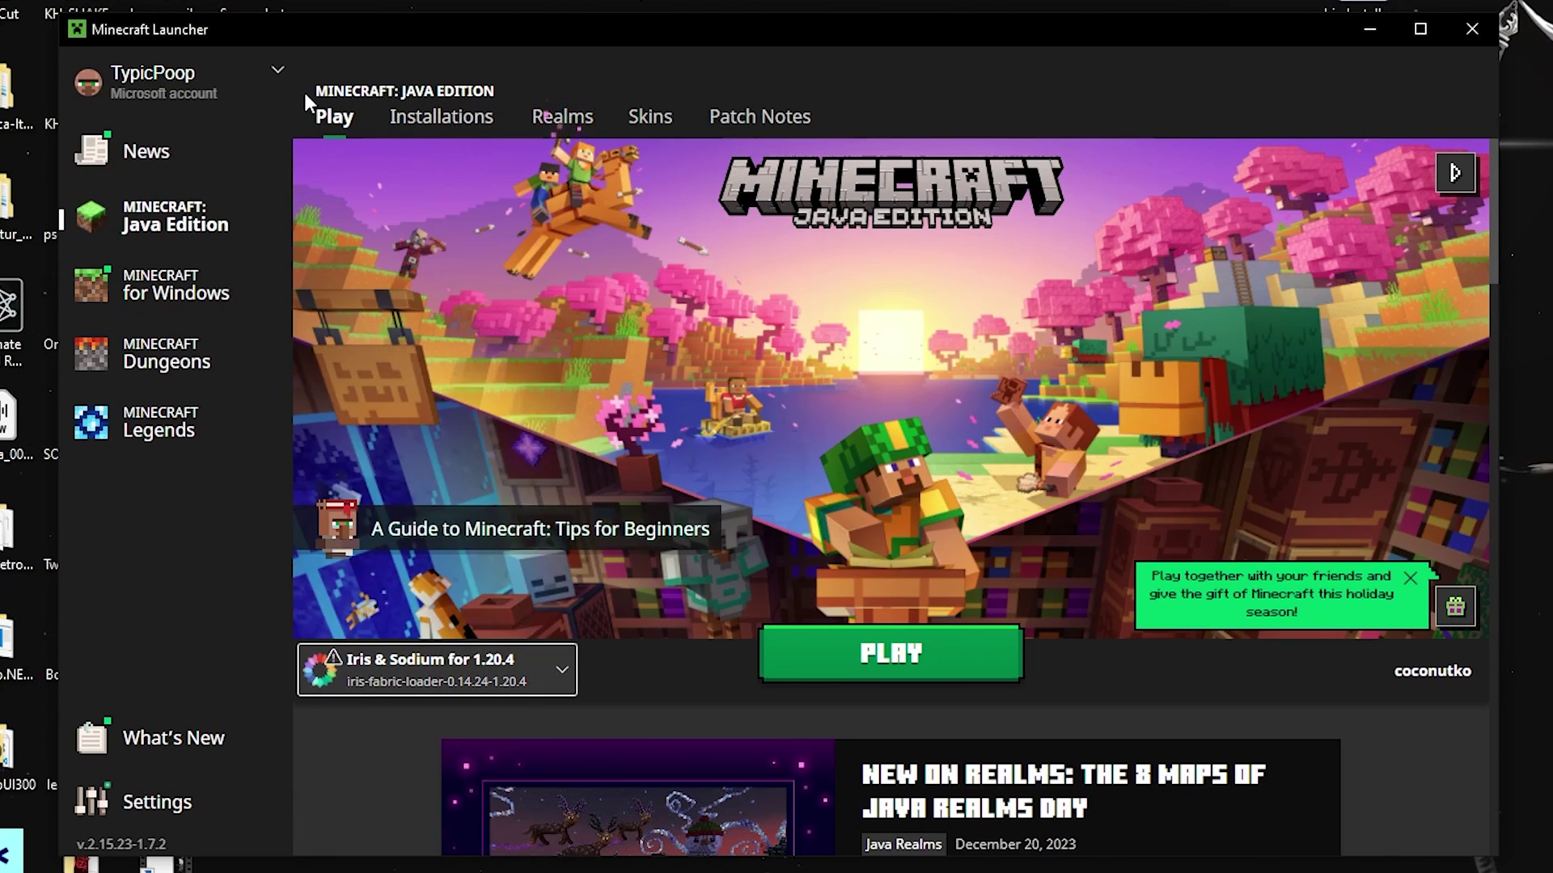
In the Installations tab, turn the Modded filter off and back on
left_click(445, 120)
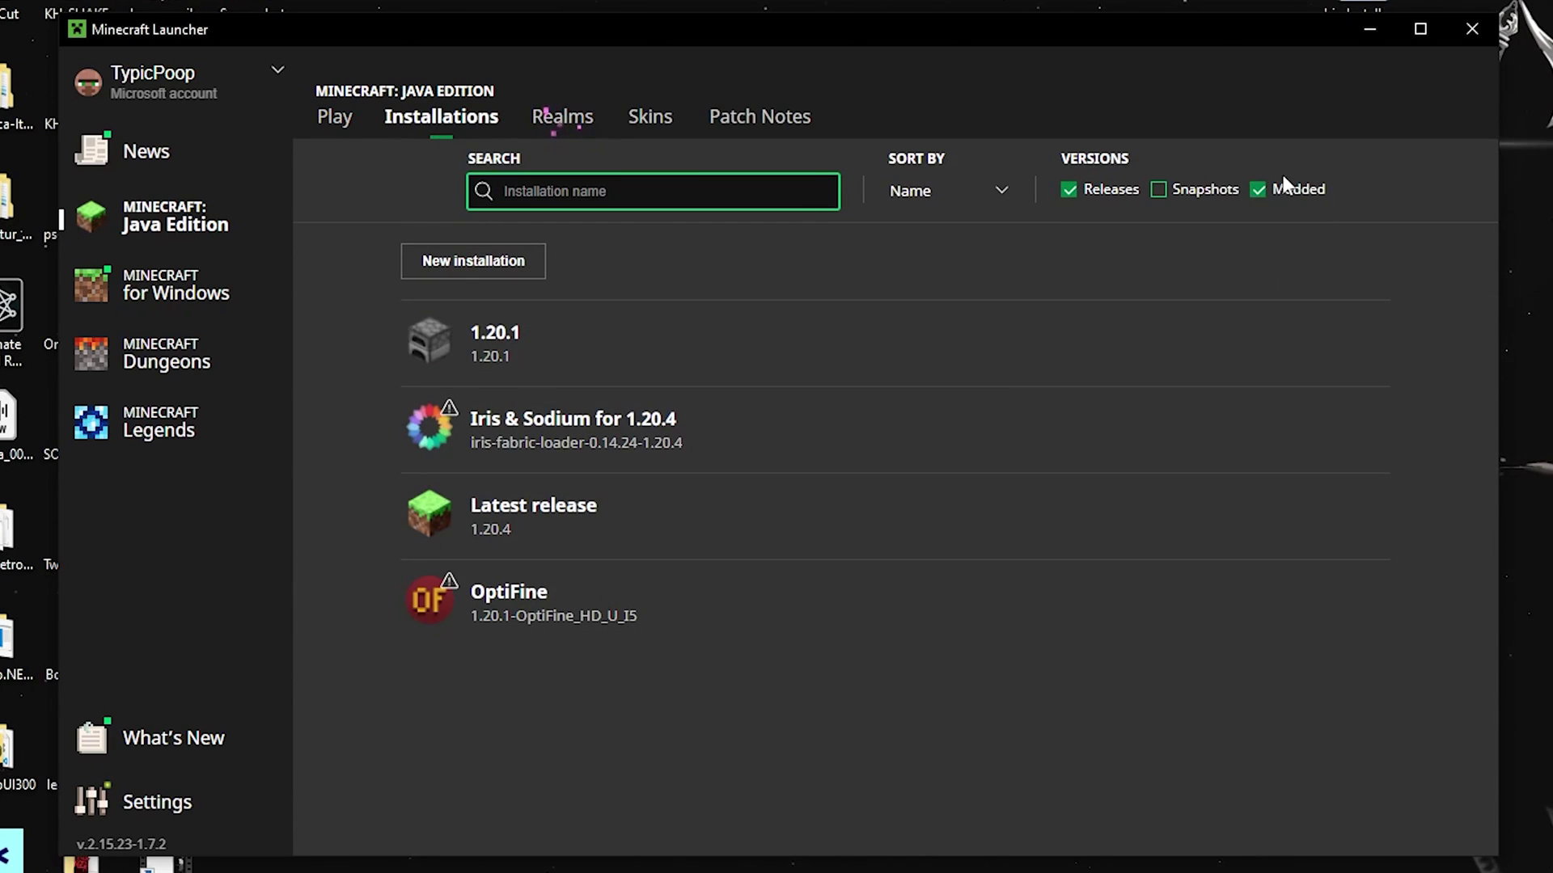
left_click(1258, 191)
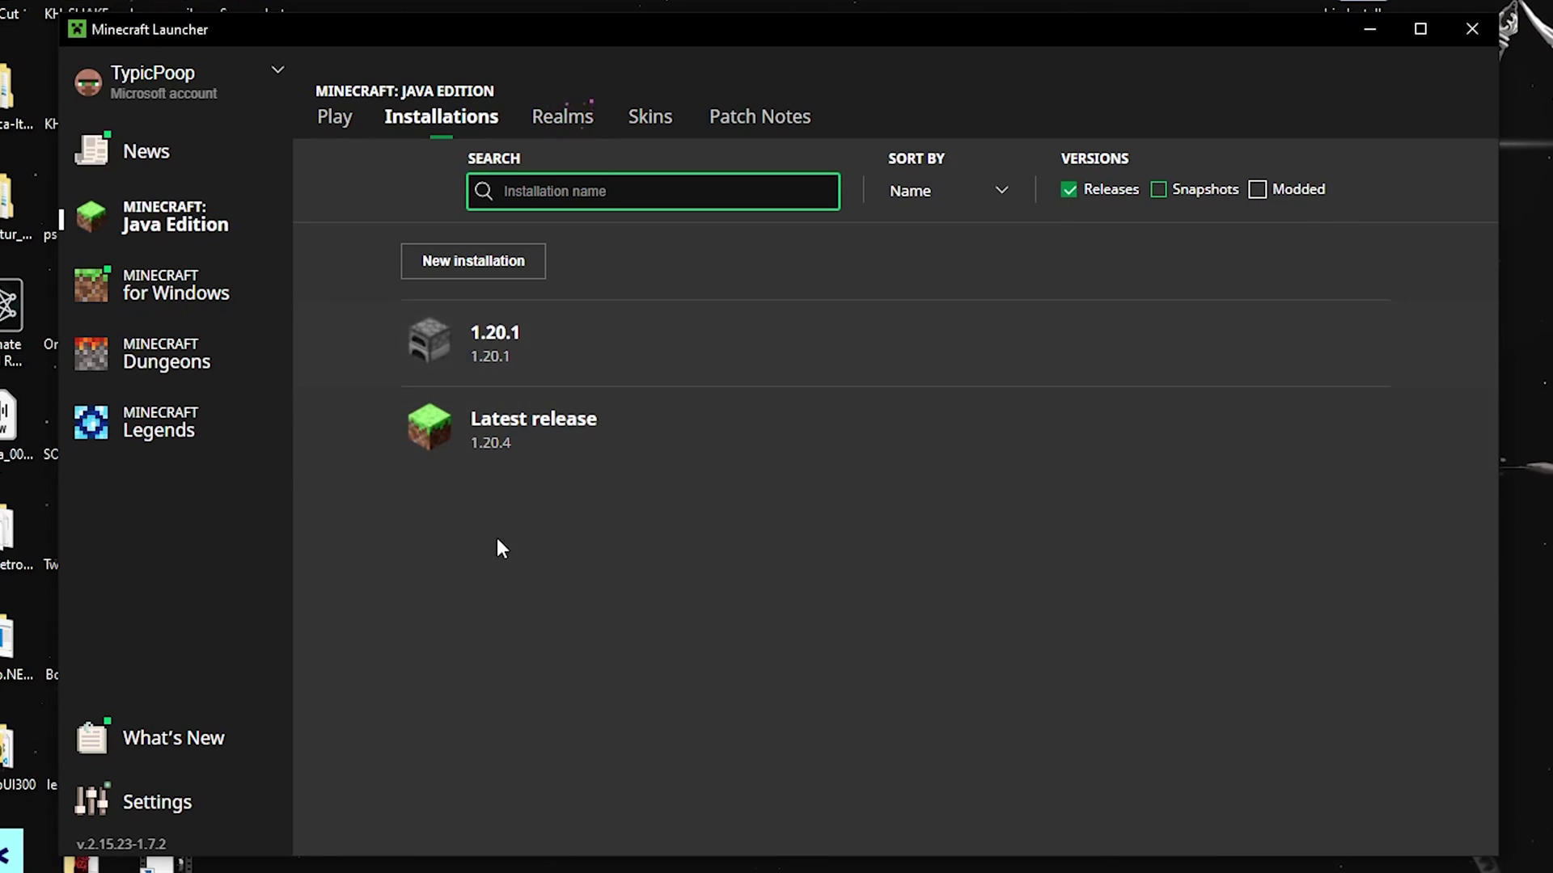
left_click(1261, 190)
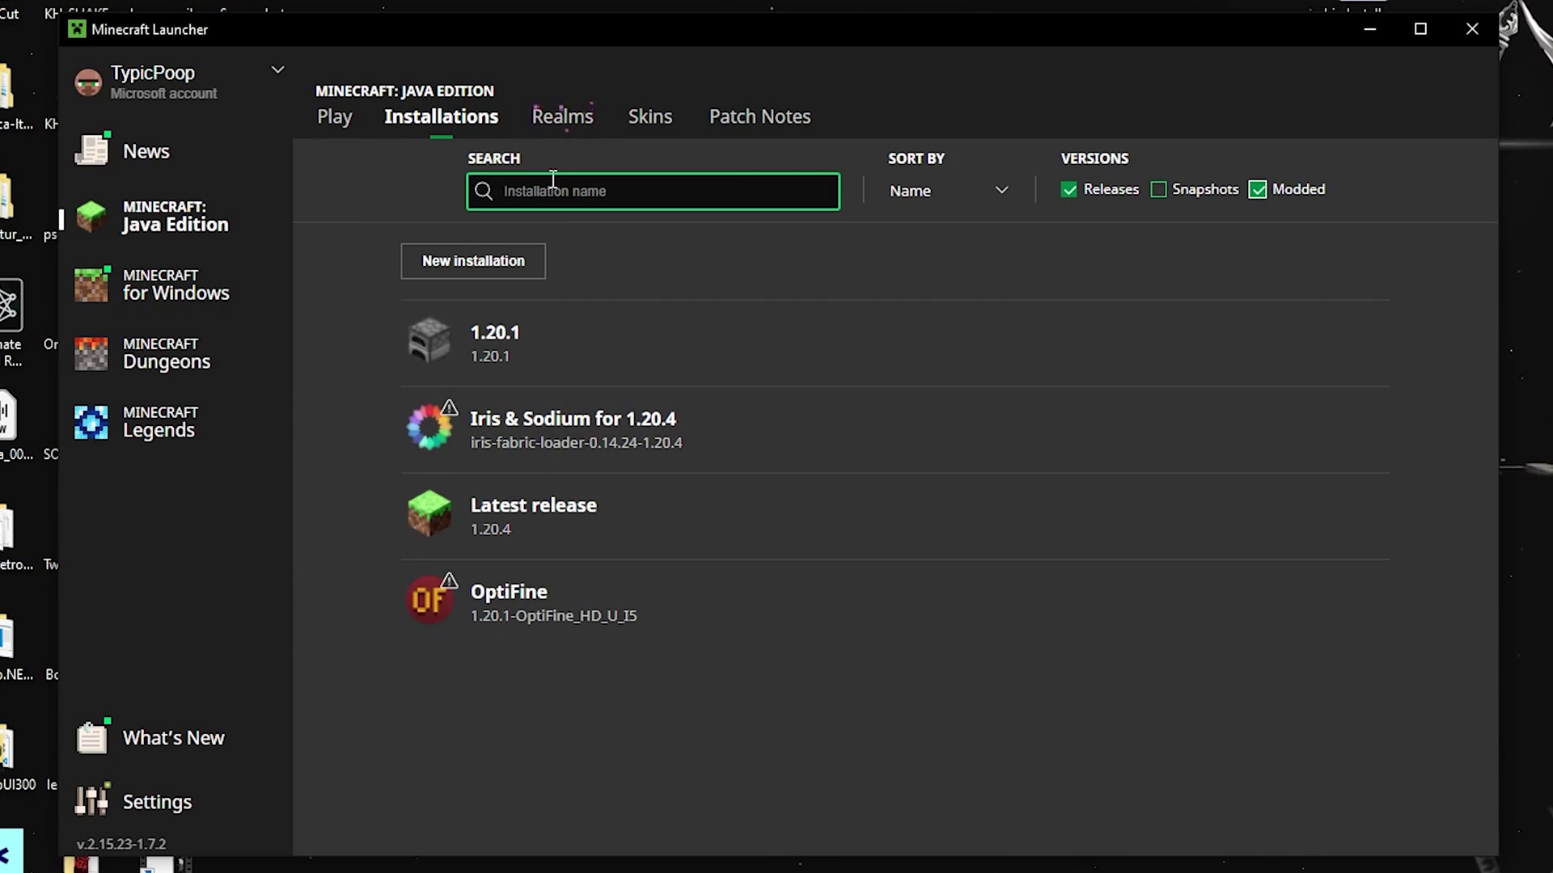
left_click(492, 270)
left_click(776, 277)
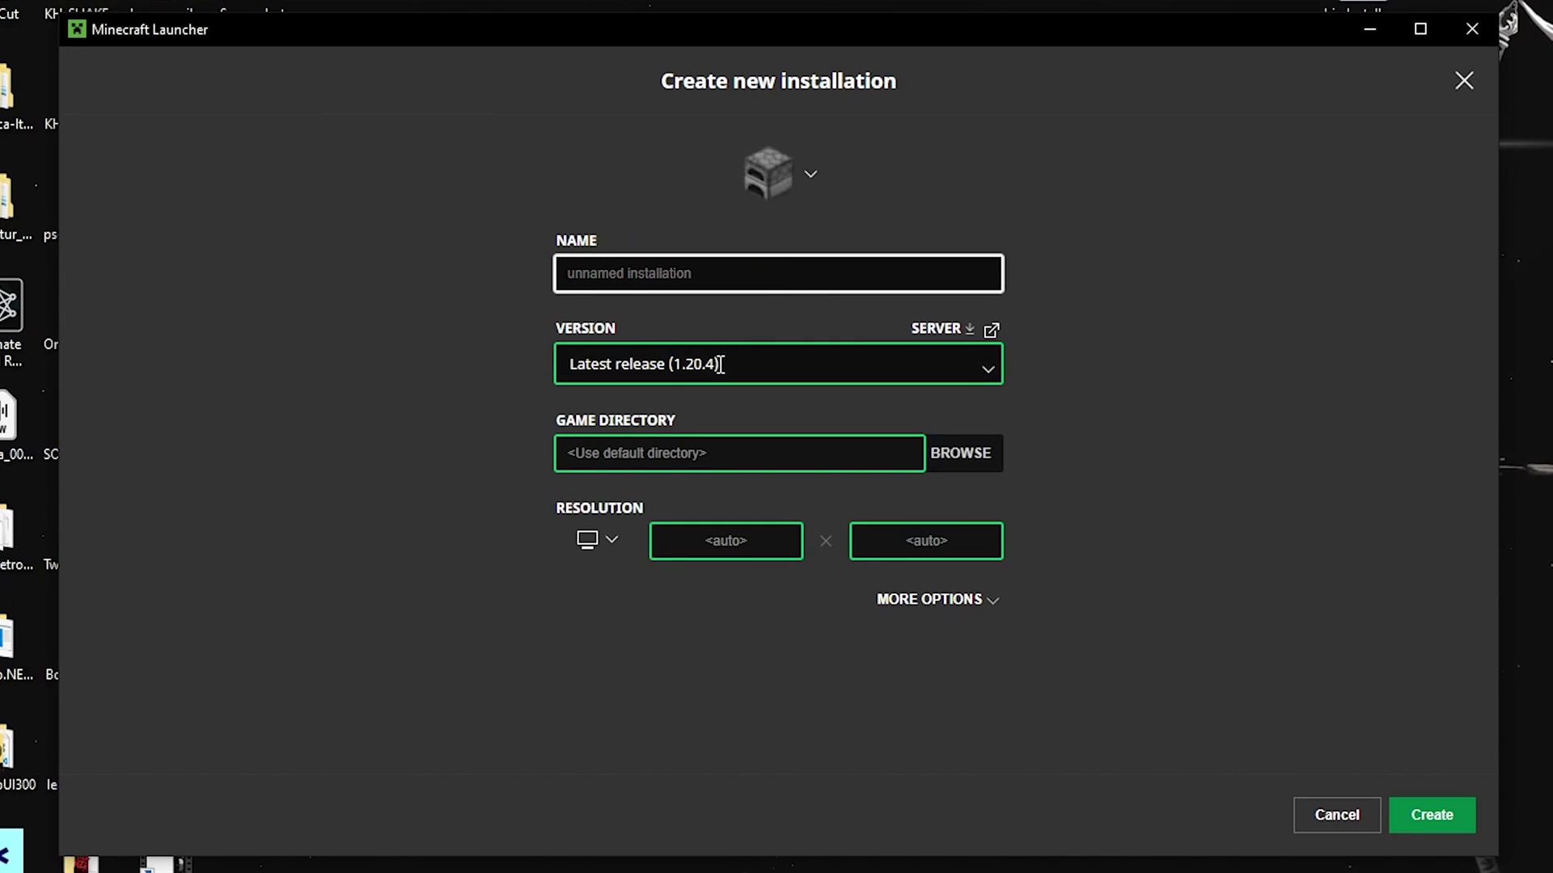
left_click(760, 362)
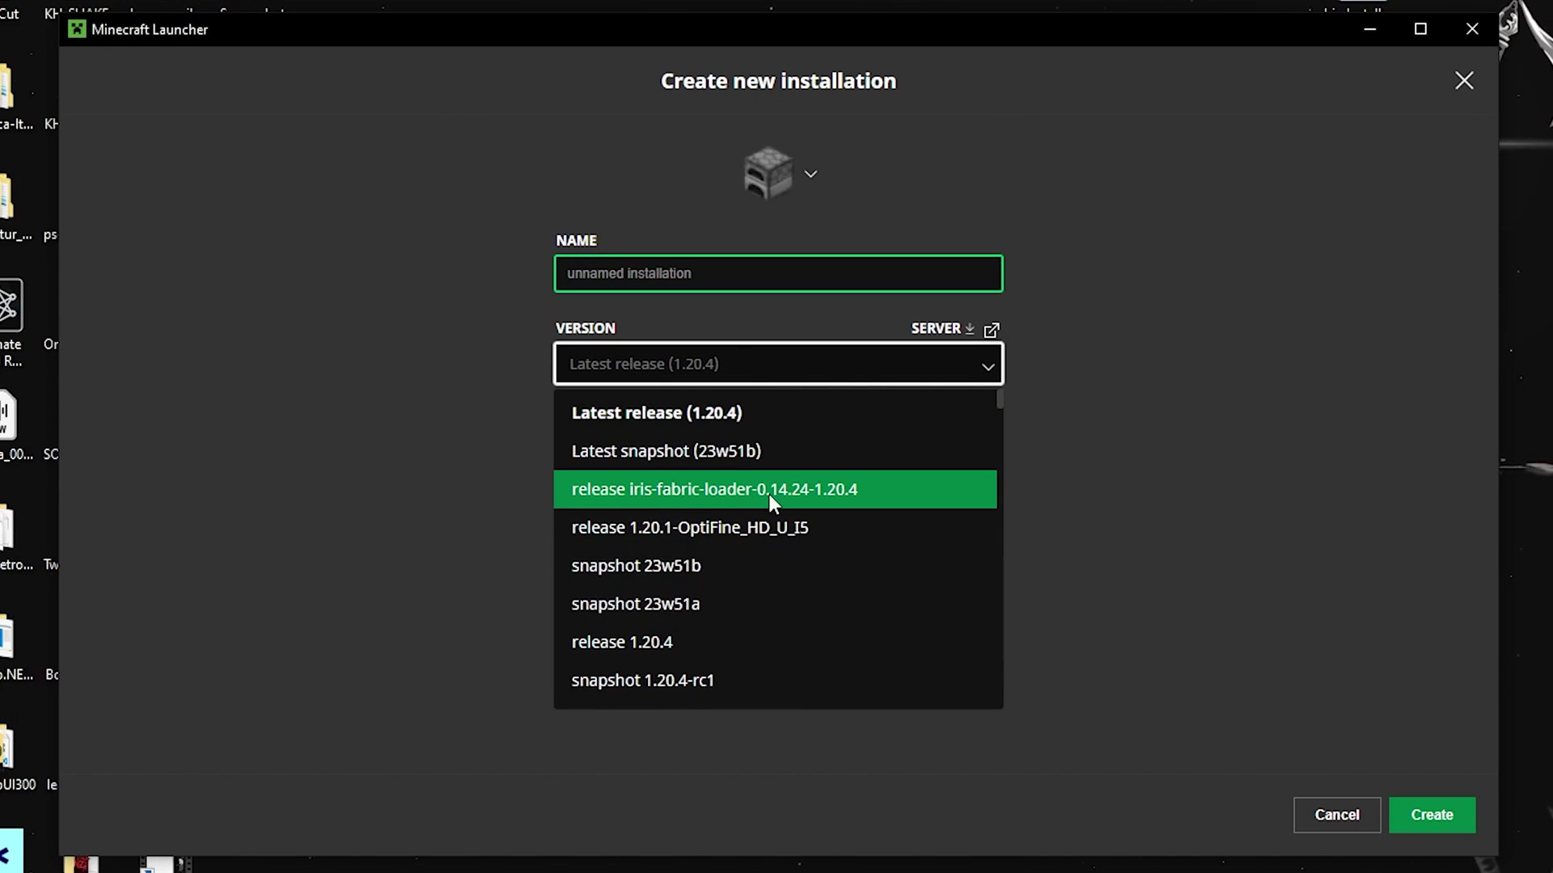
left_click(804, 492)
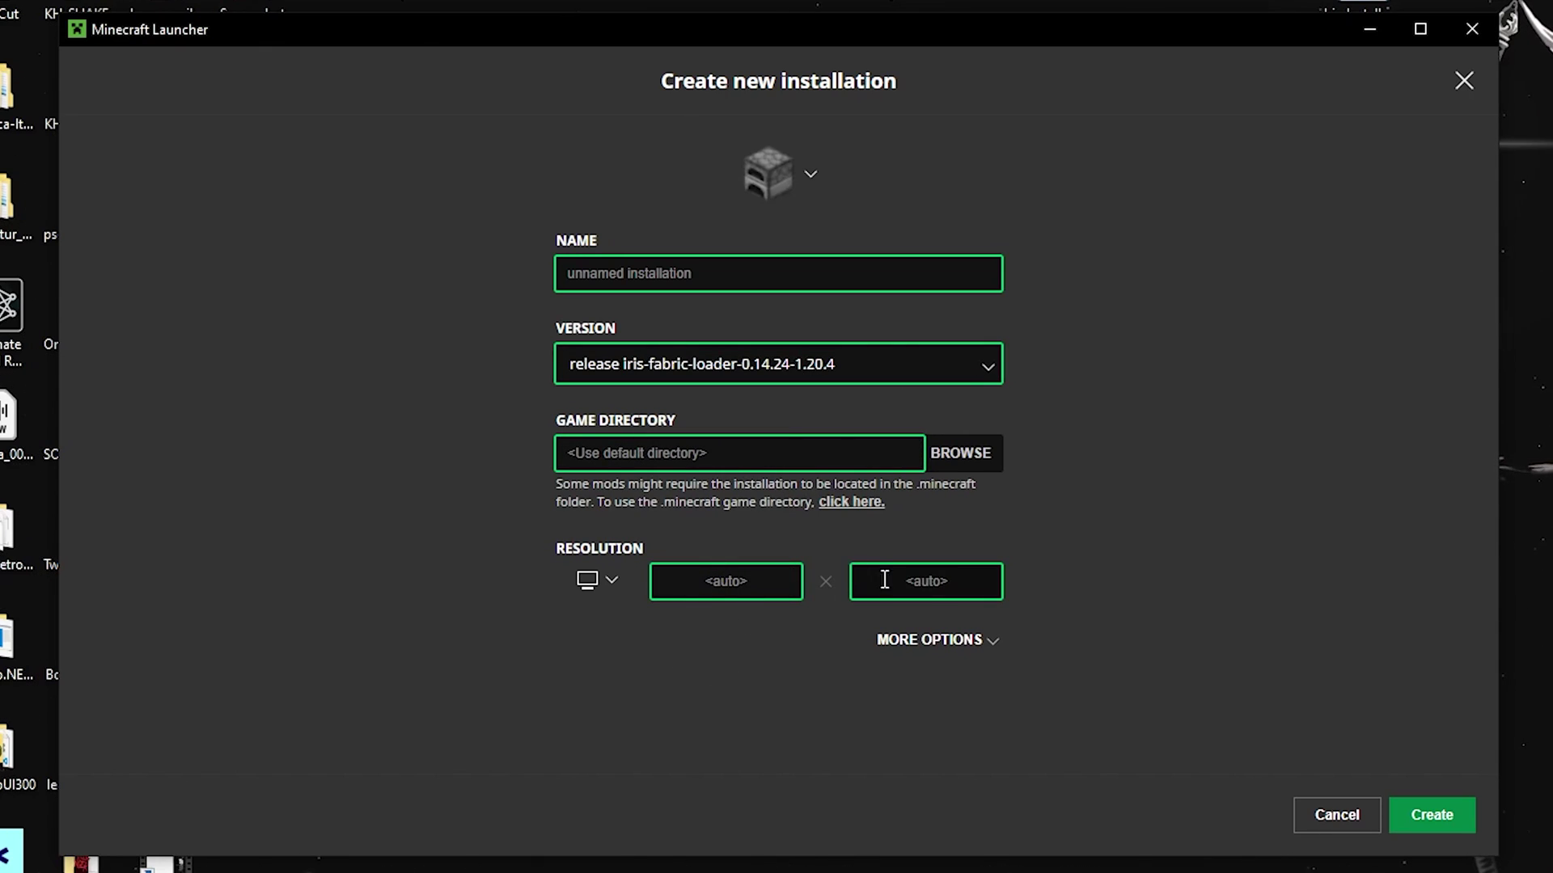
left_click(1322, 824)
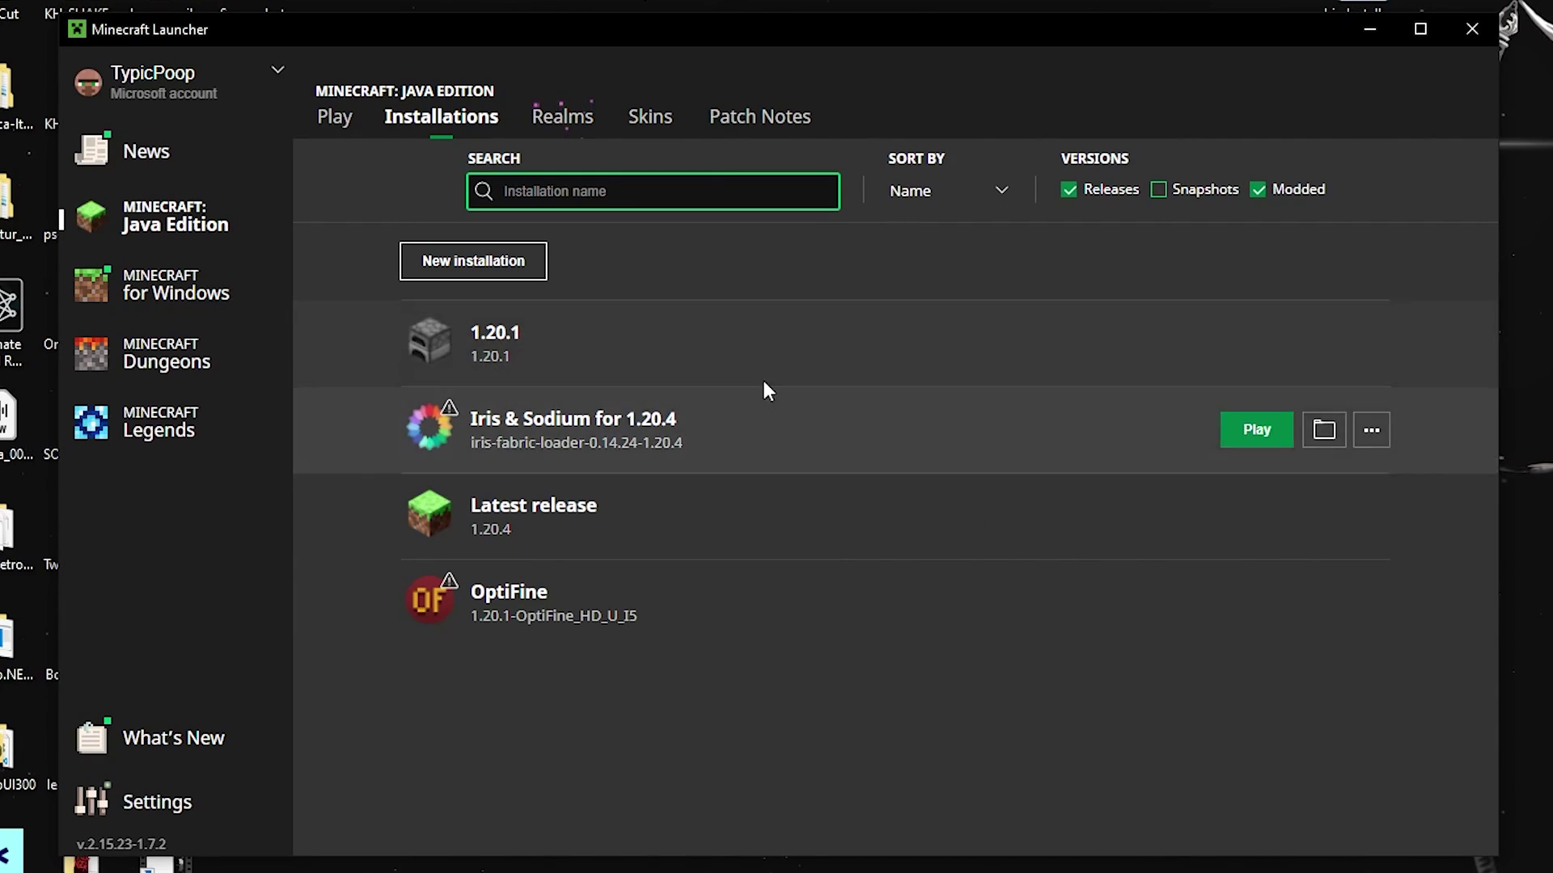
Launch the Iris & Sodium for 1.20.4 installation and check its Video Settings
left_click(1251, 422)
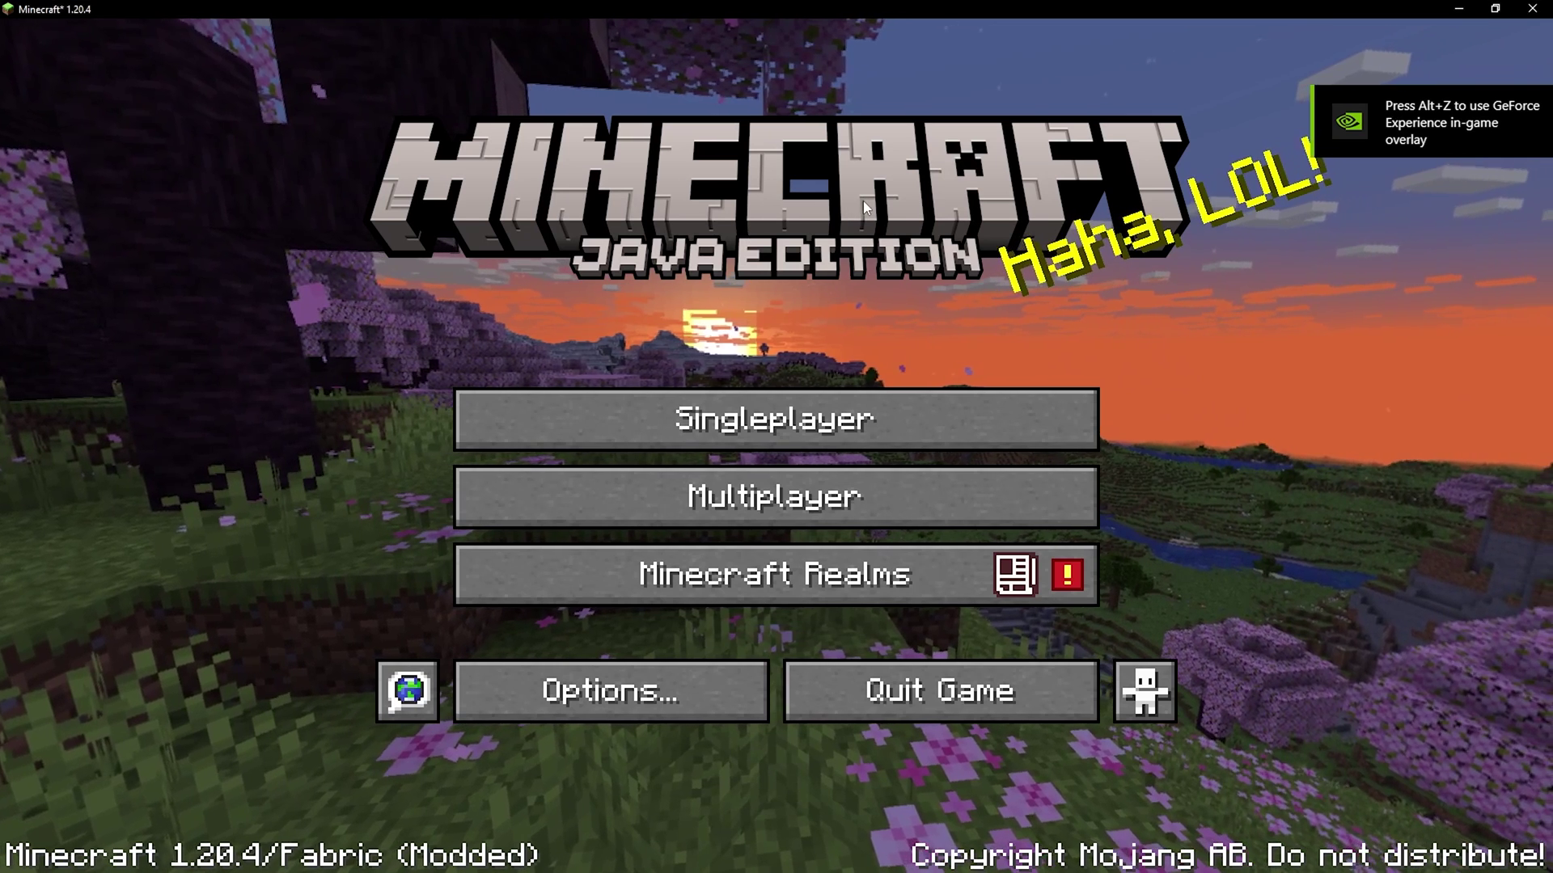
left_click(630, 682)
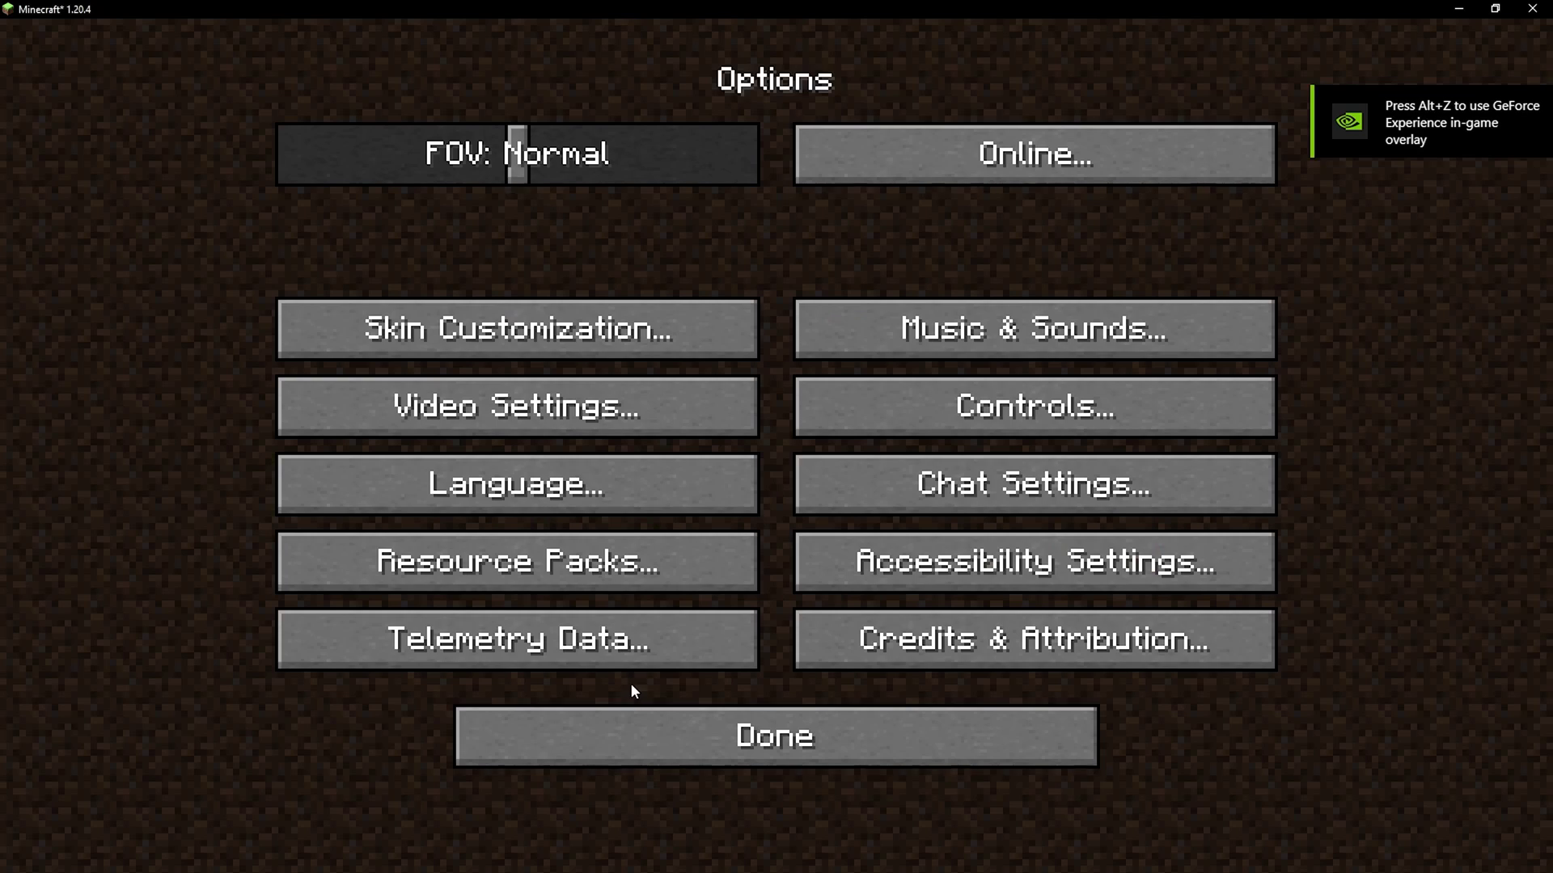
left_click(510, 417)
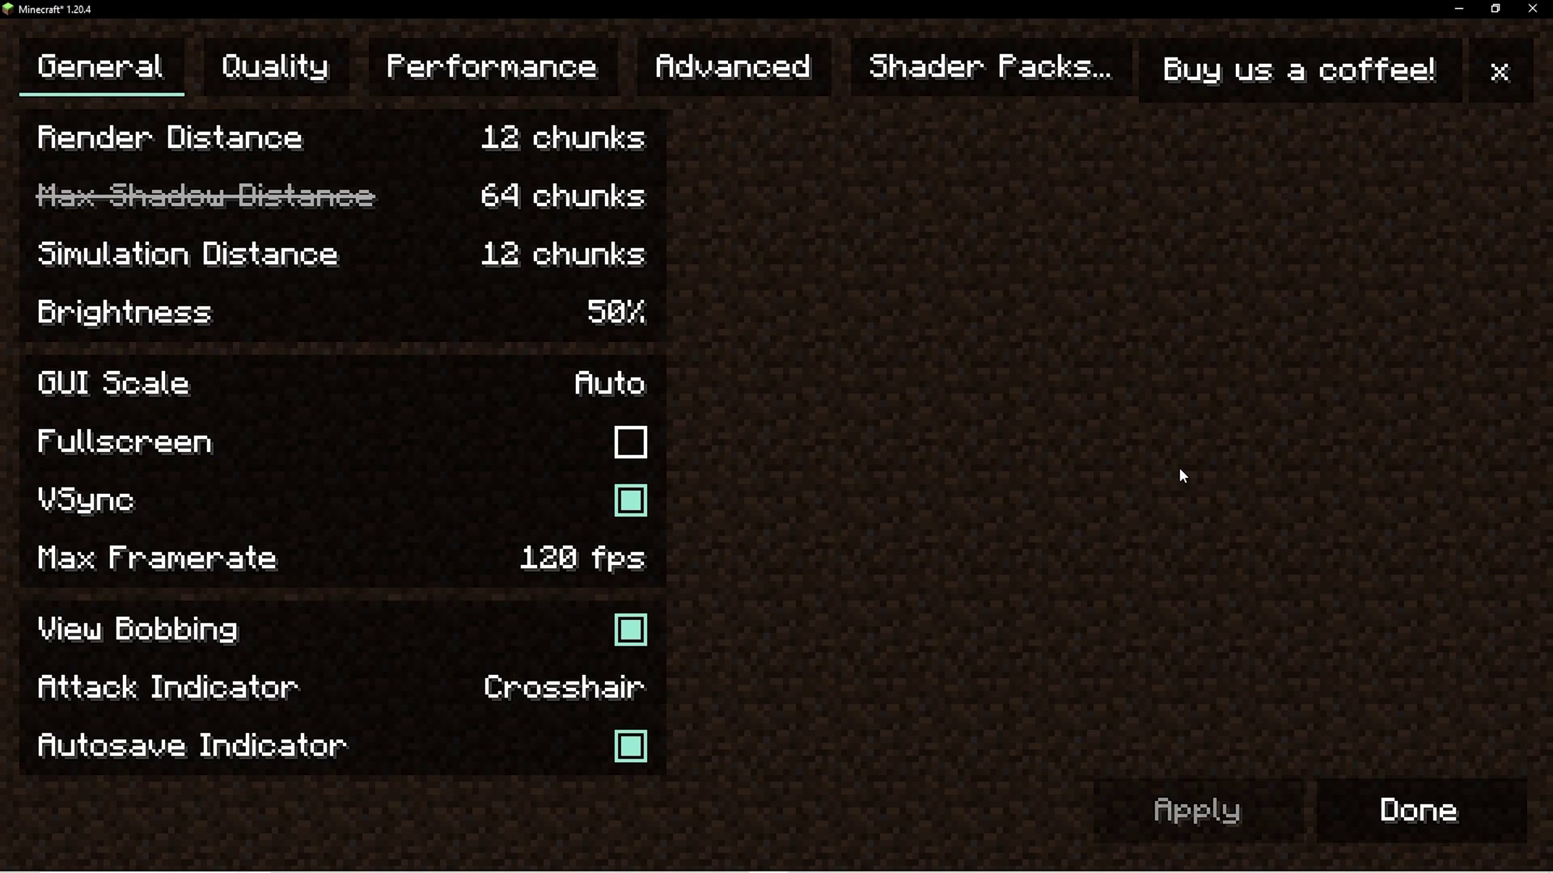
left_click(1383, 783)
left_click(776, 733)
Load the most recent singleplayer world, walk toward the cherry trees, and pause
left_click(783, 401)
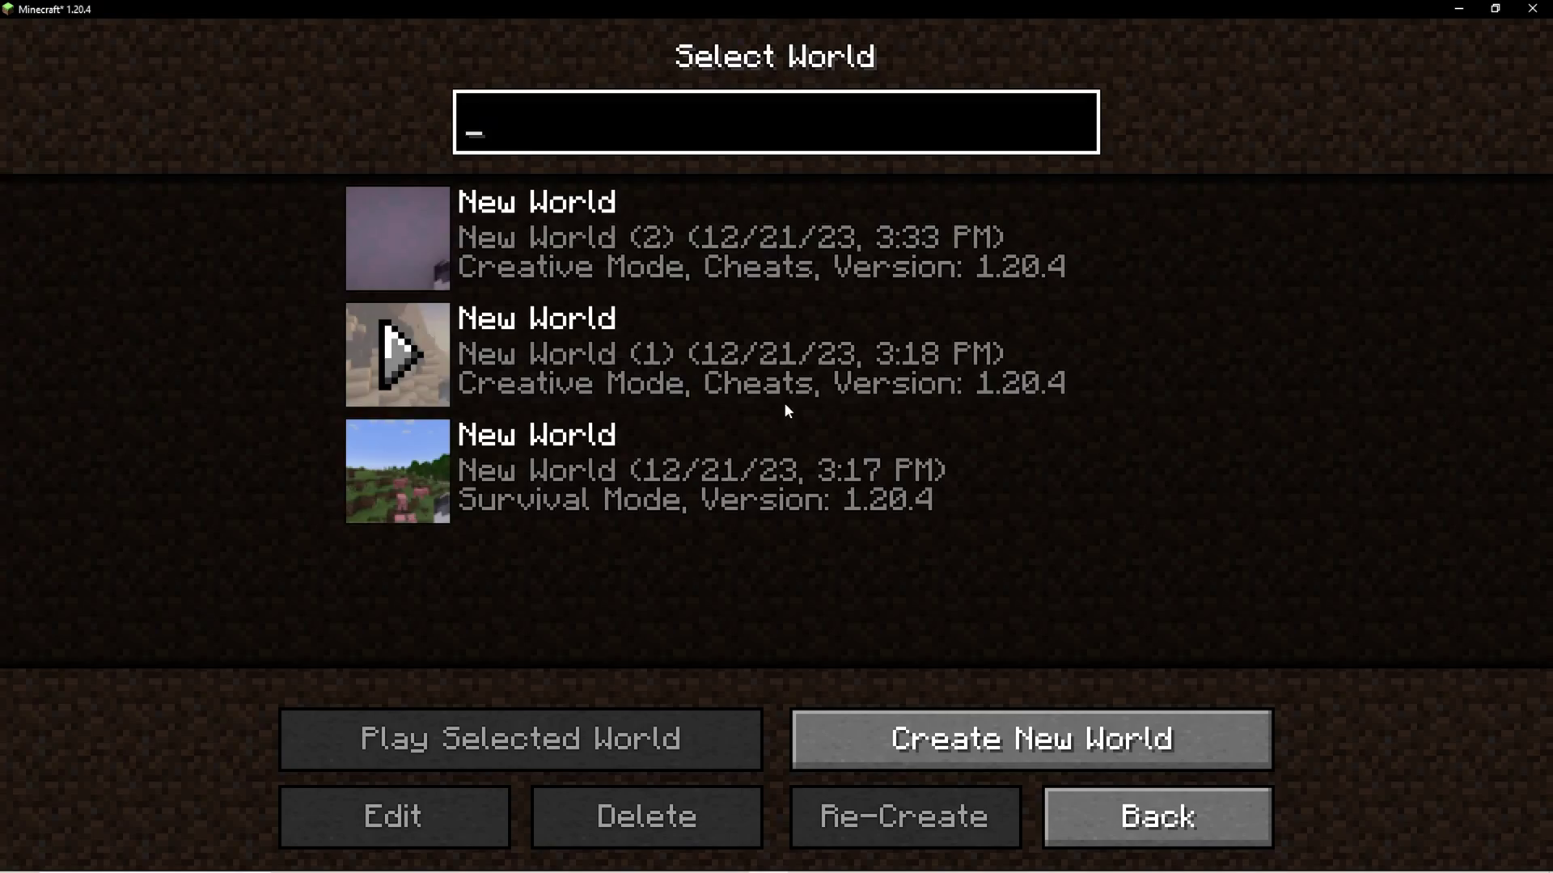
left_click(414, 245)
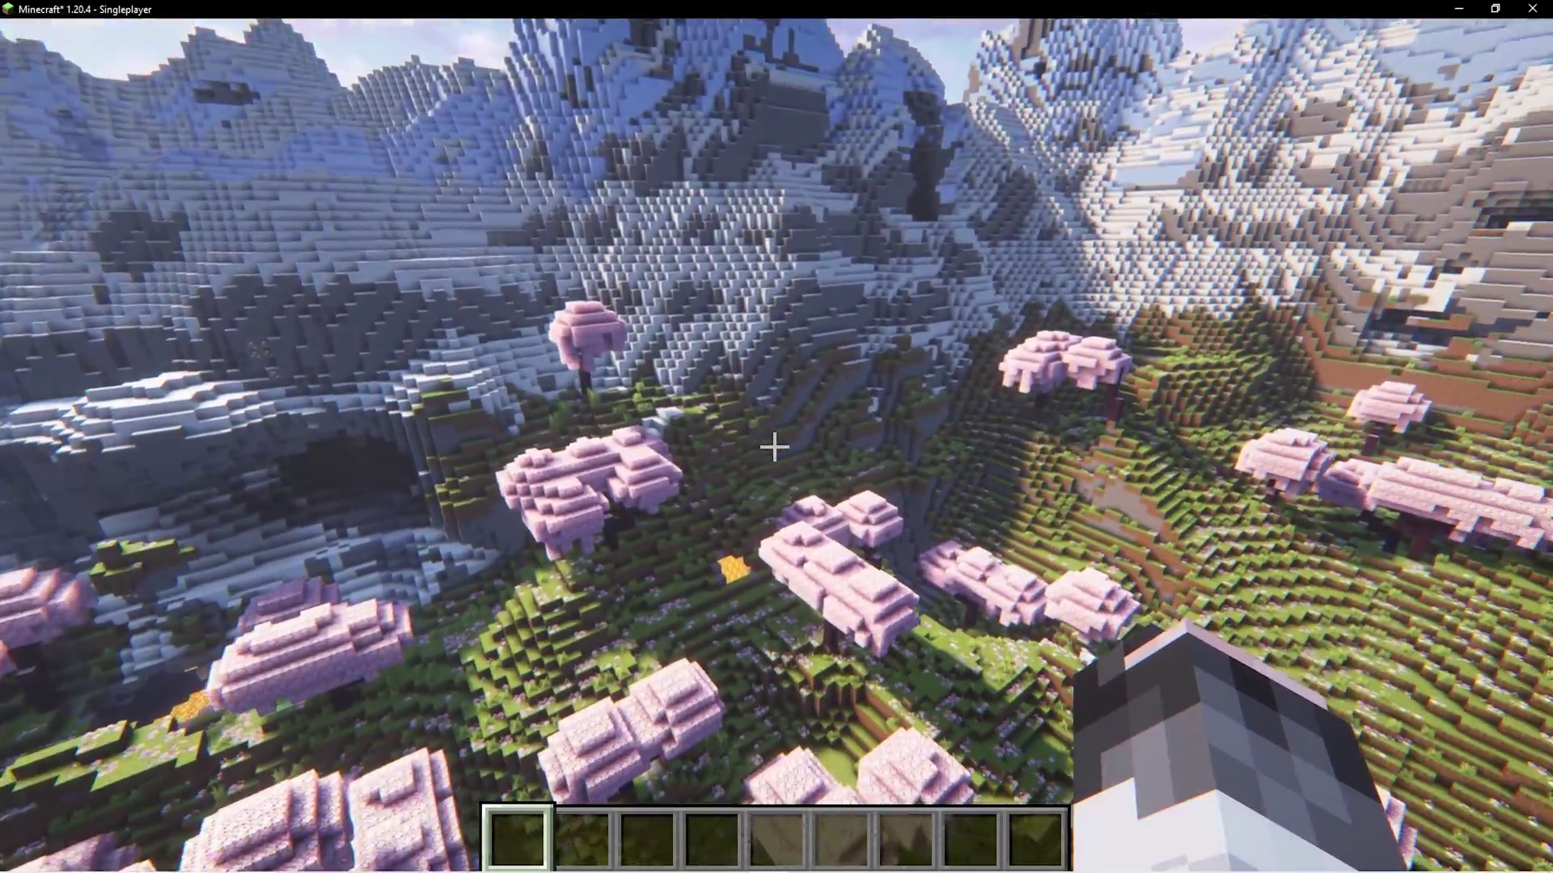
key("w")
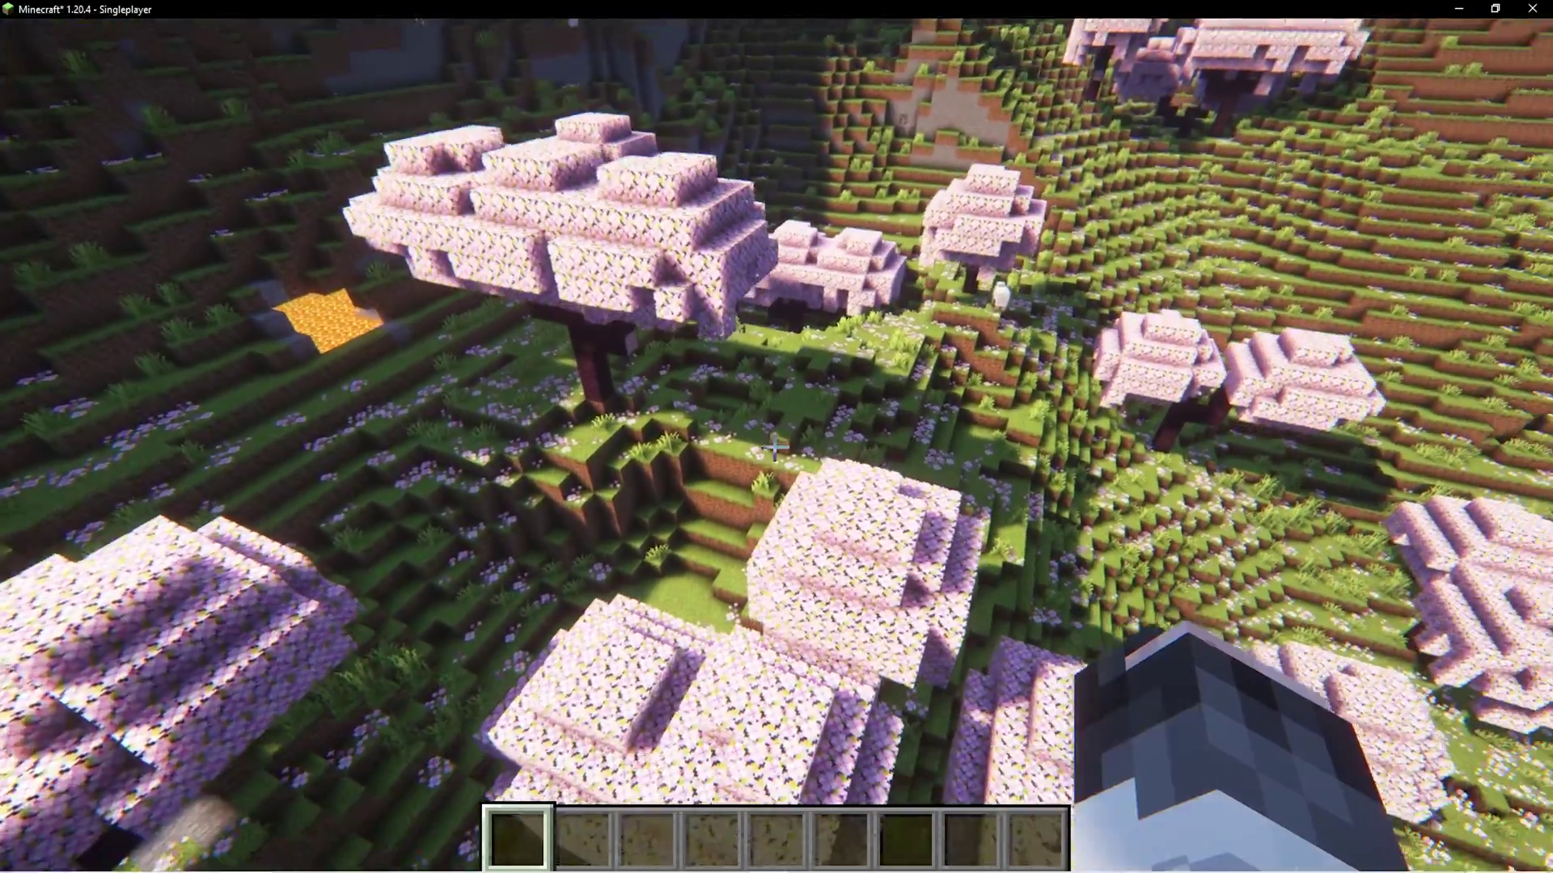
key("w")
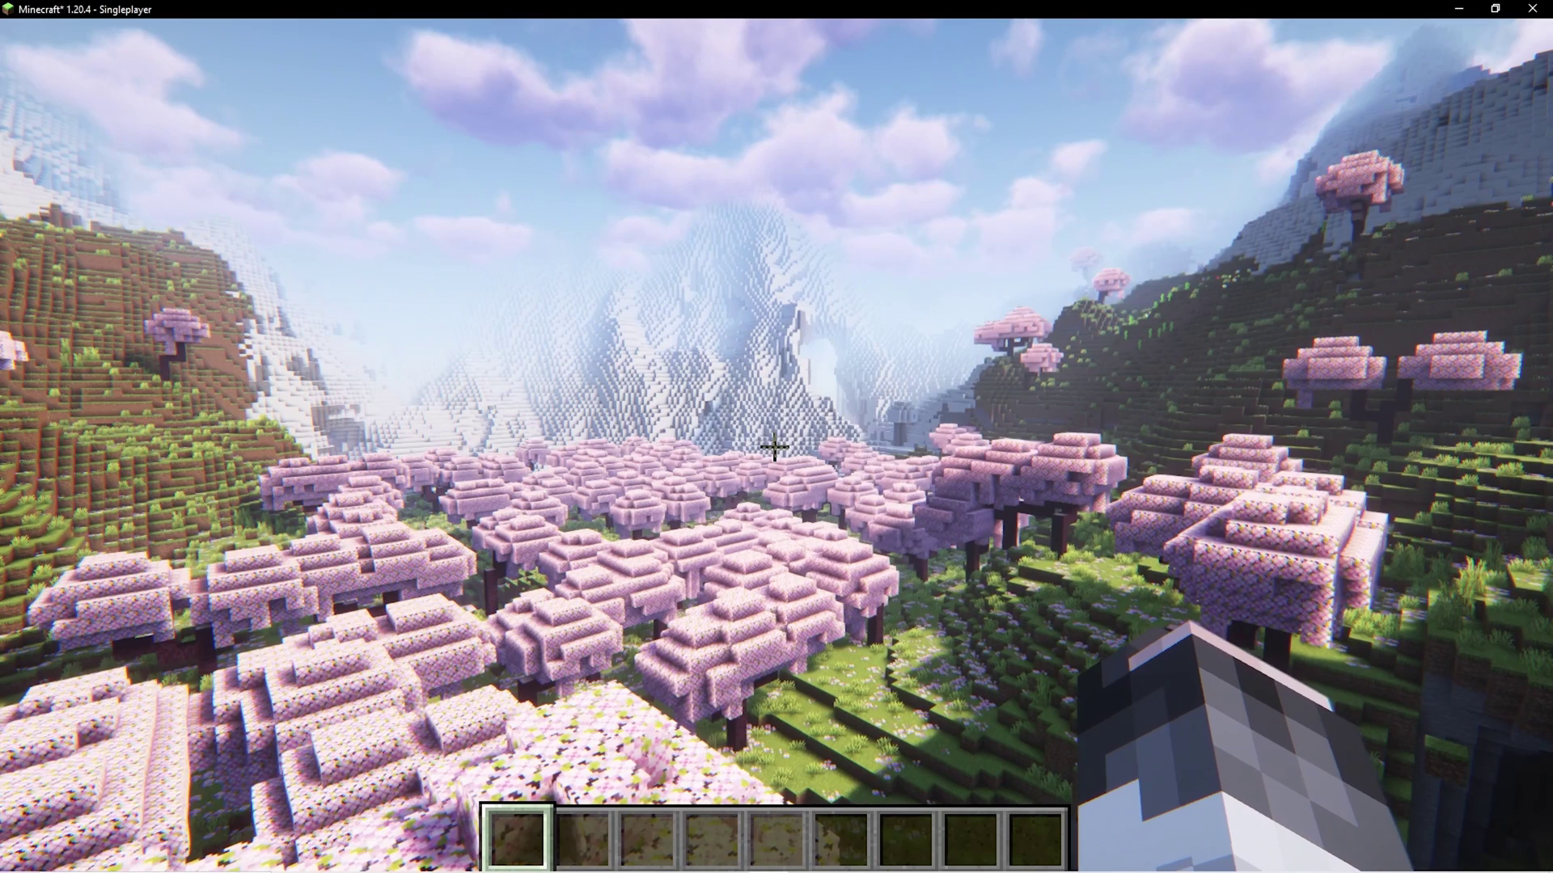
key("Escape")
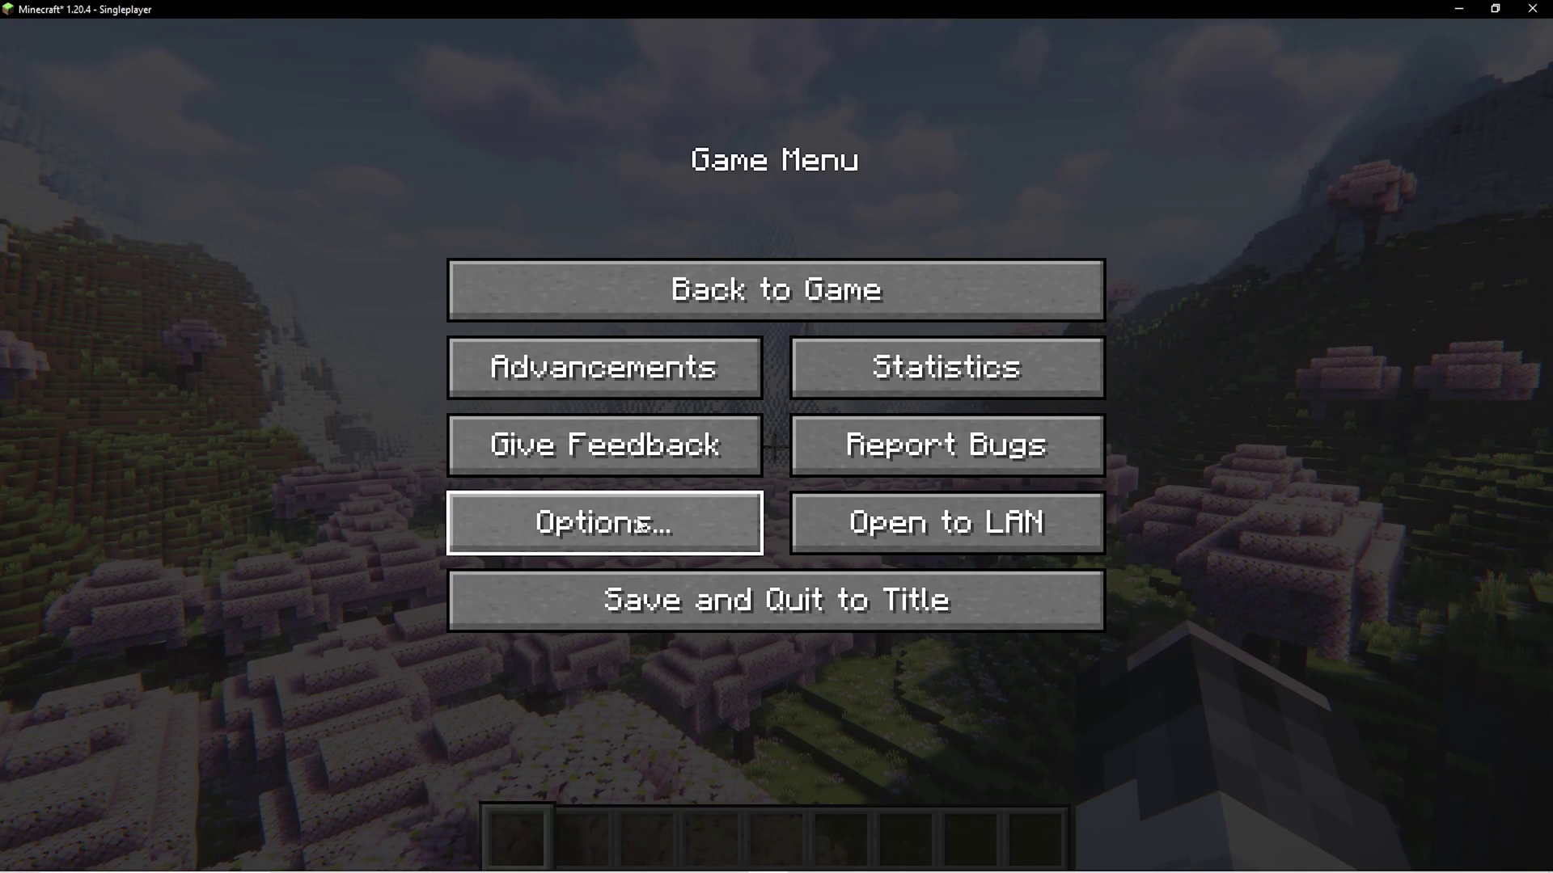
Set Shaders to Disabled in Video Settings > Shader Packs, apply it, and restore down the window
left_click(640, 525)
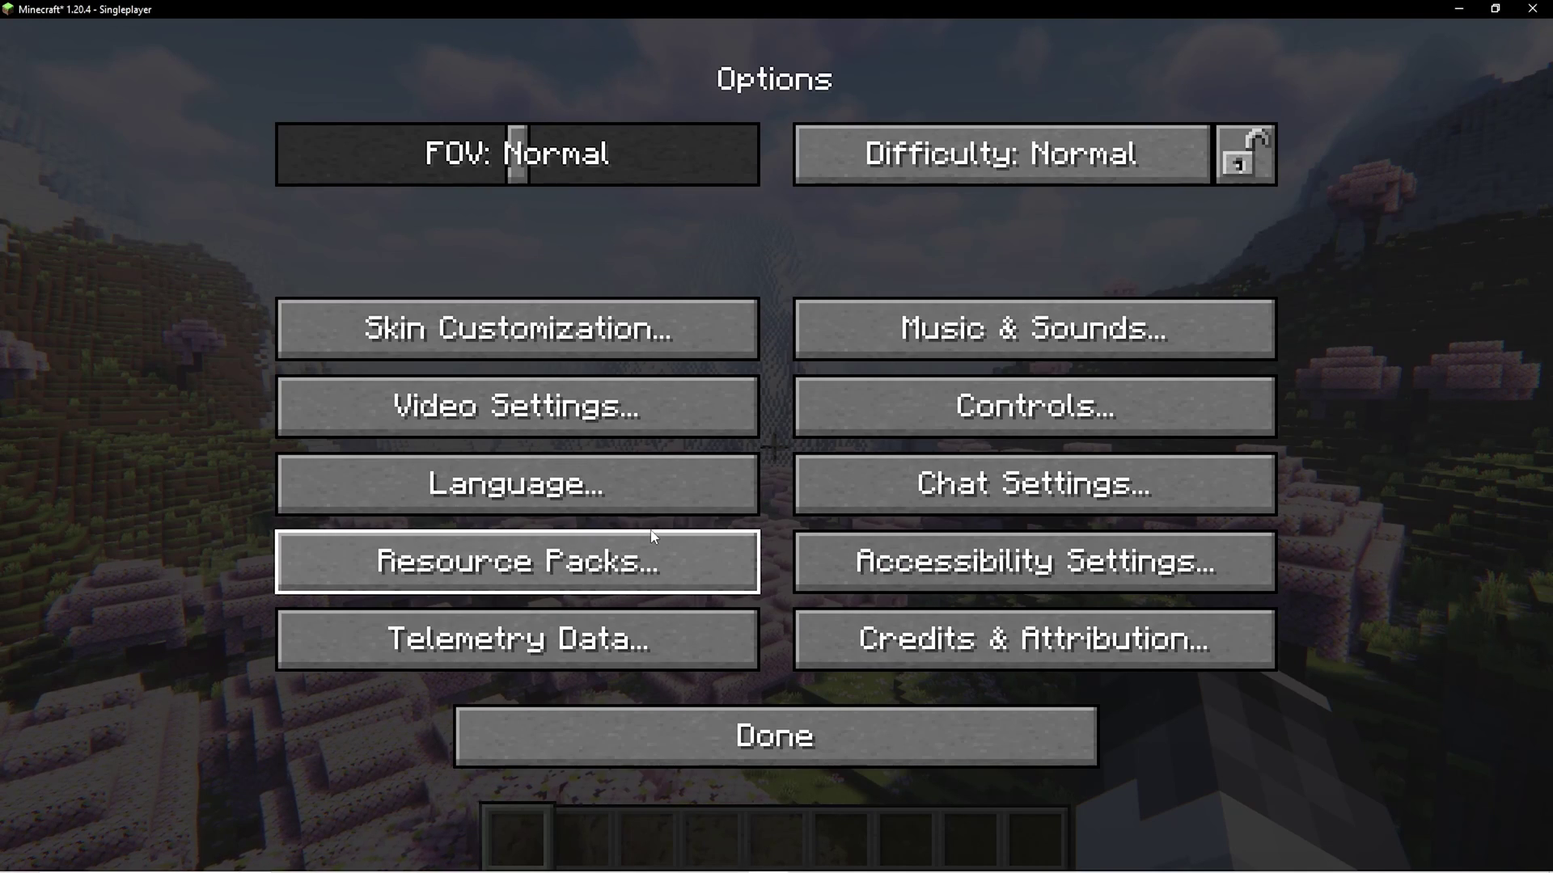
left_click(545, 414)
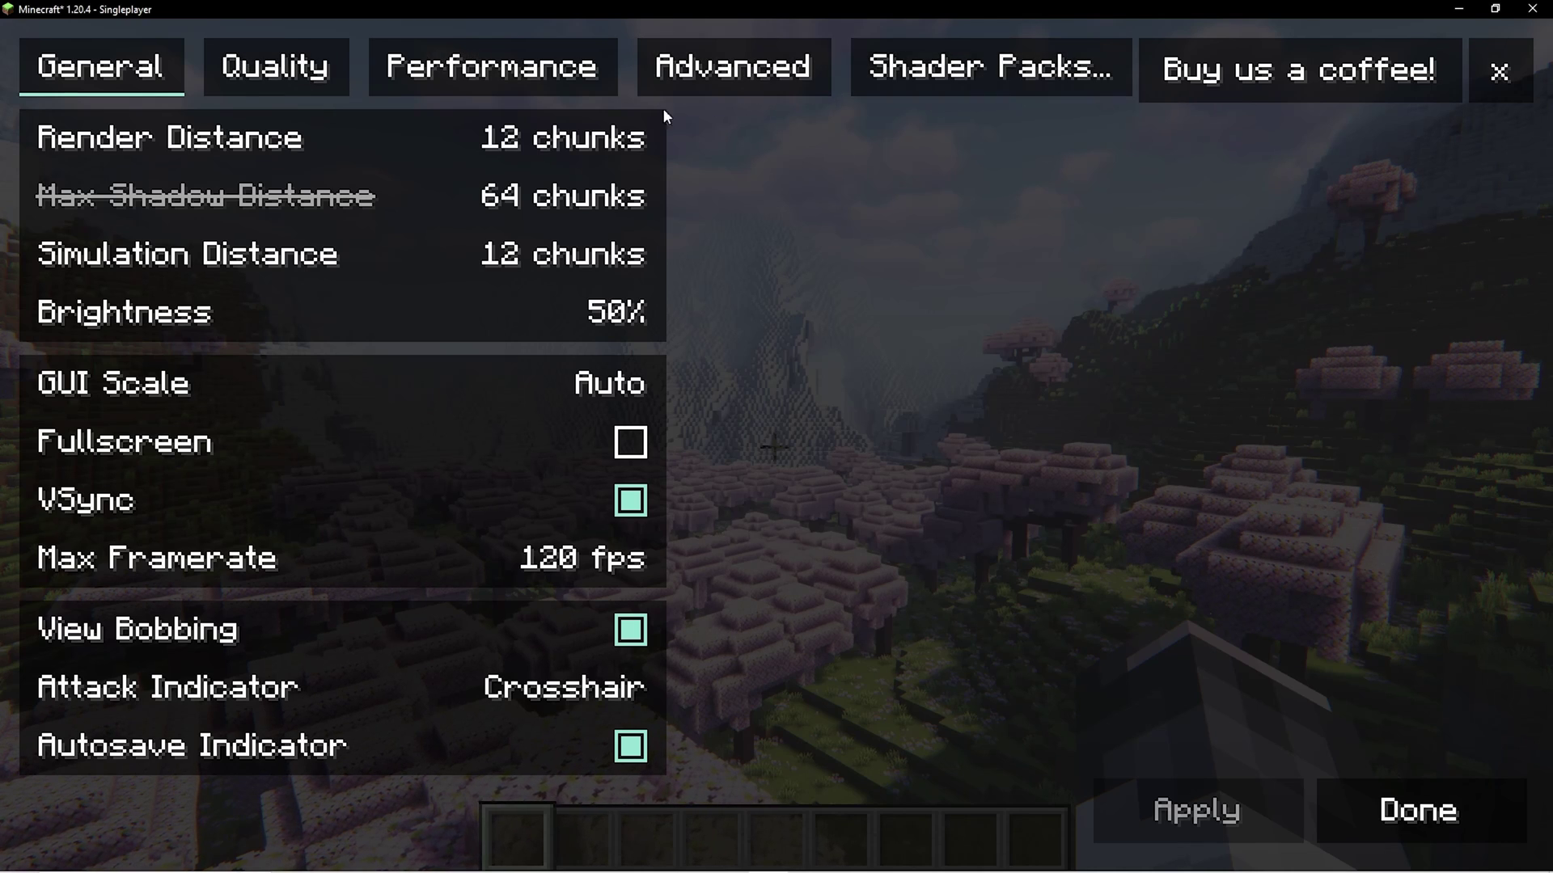
left_click(1007, 72)
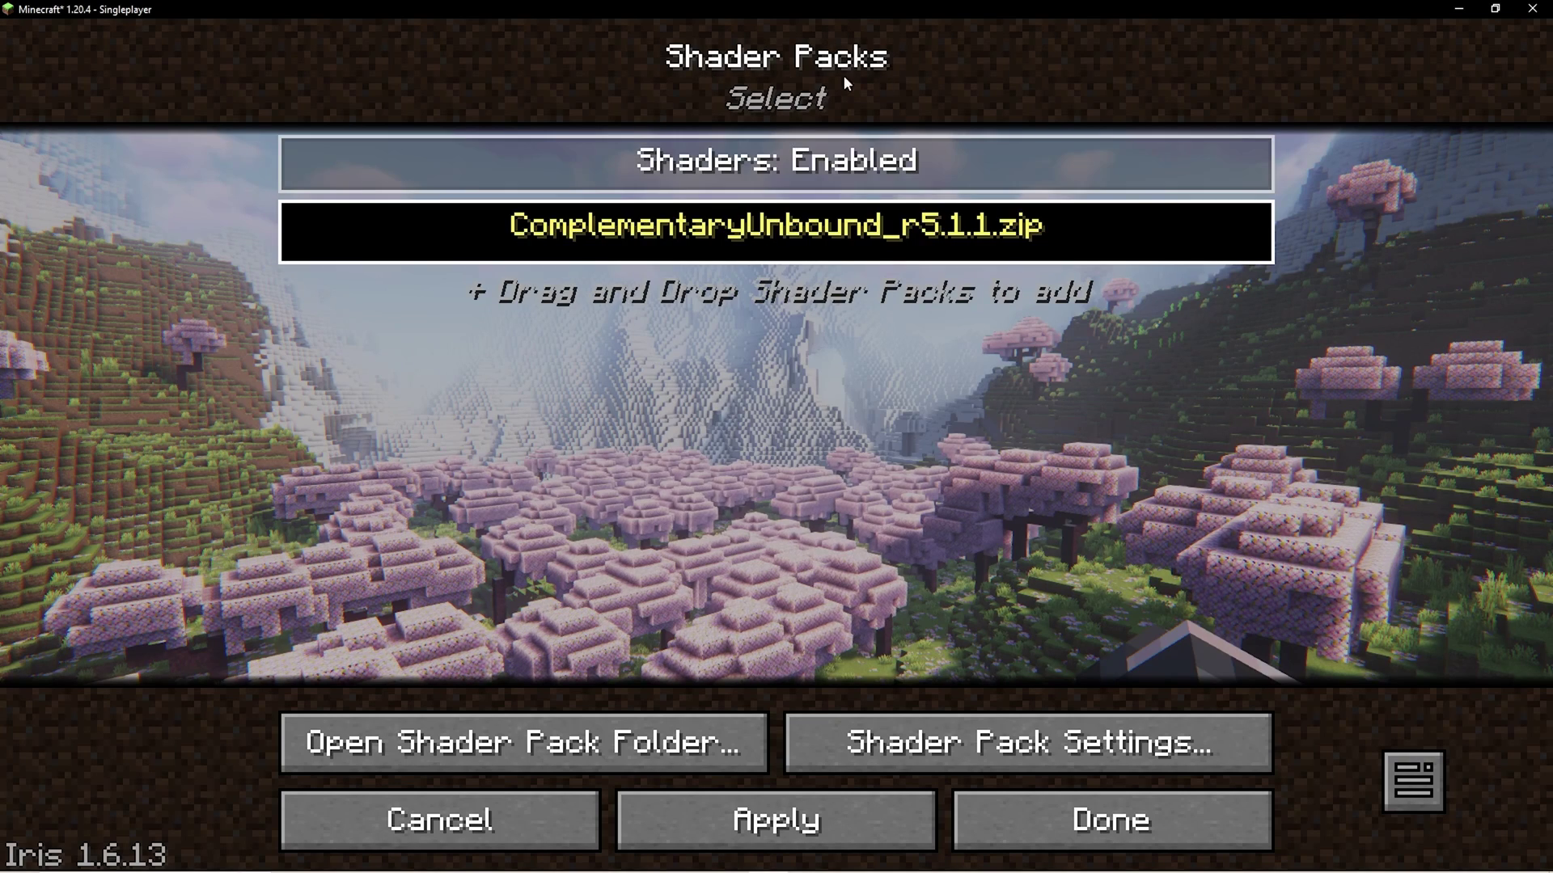
left_click(948, 176)
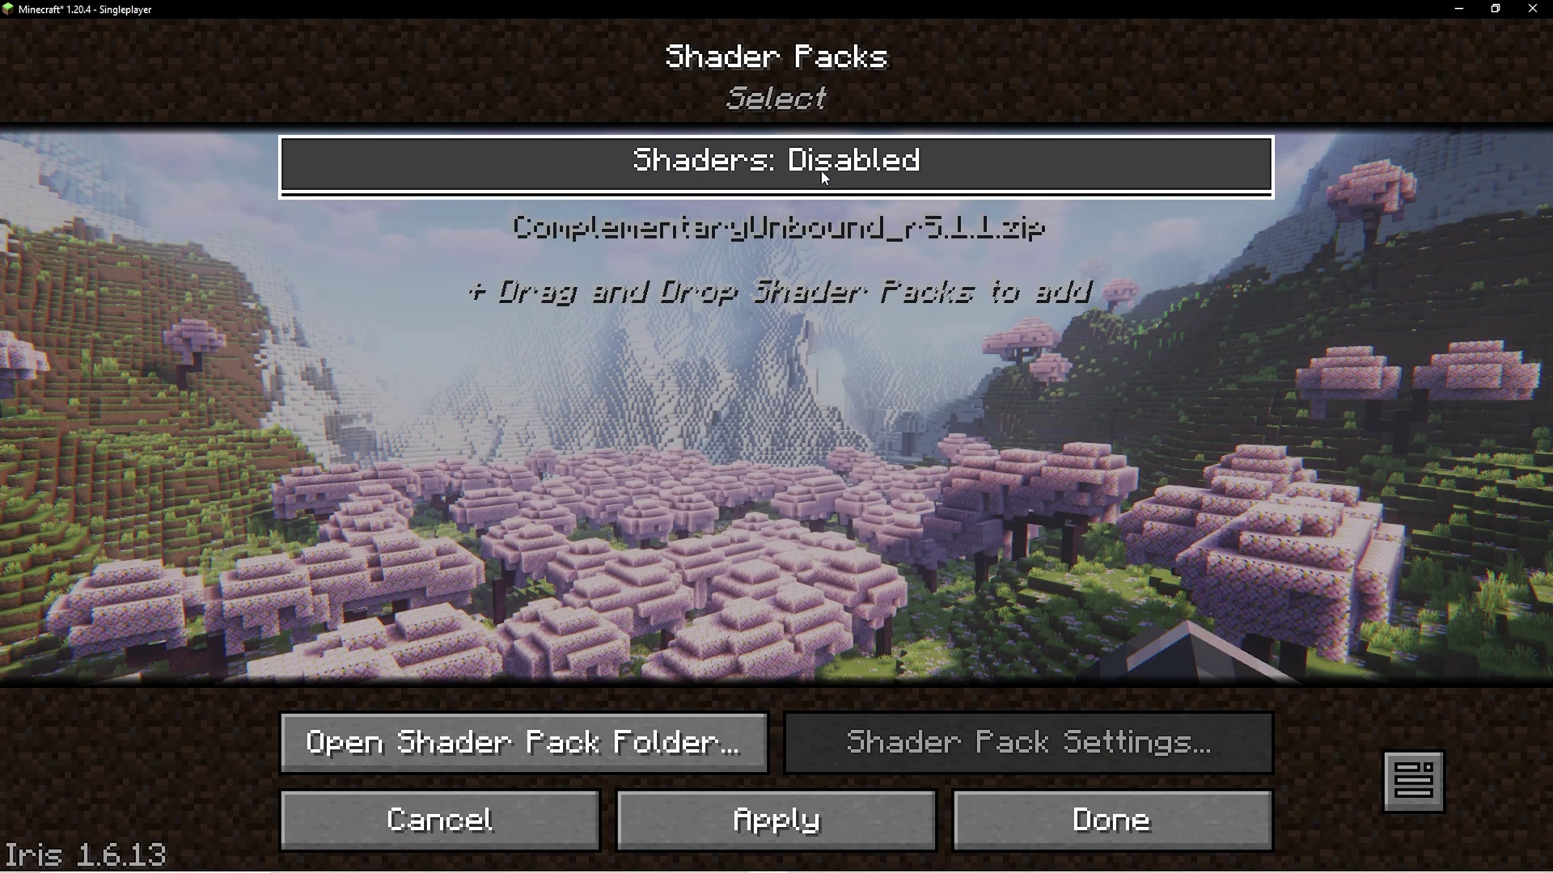
left_click(841, 825)
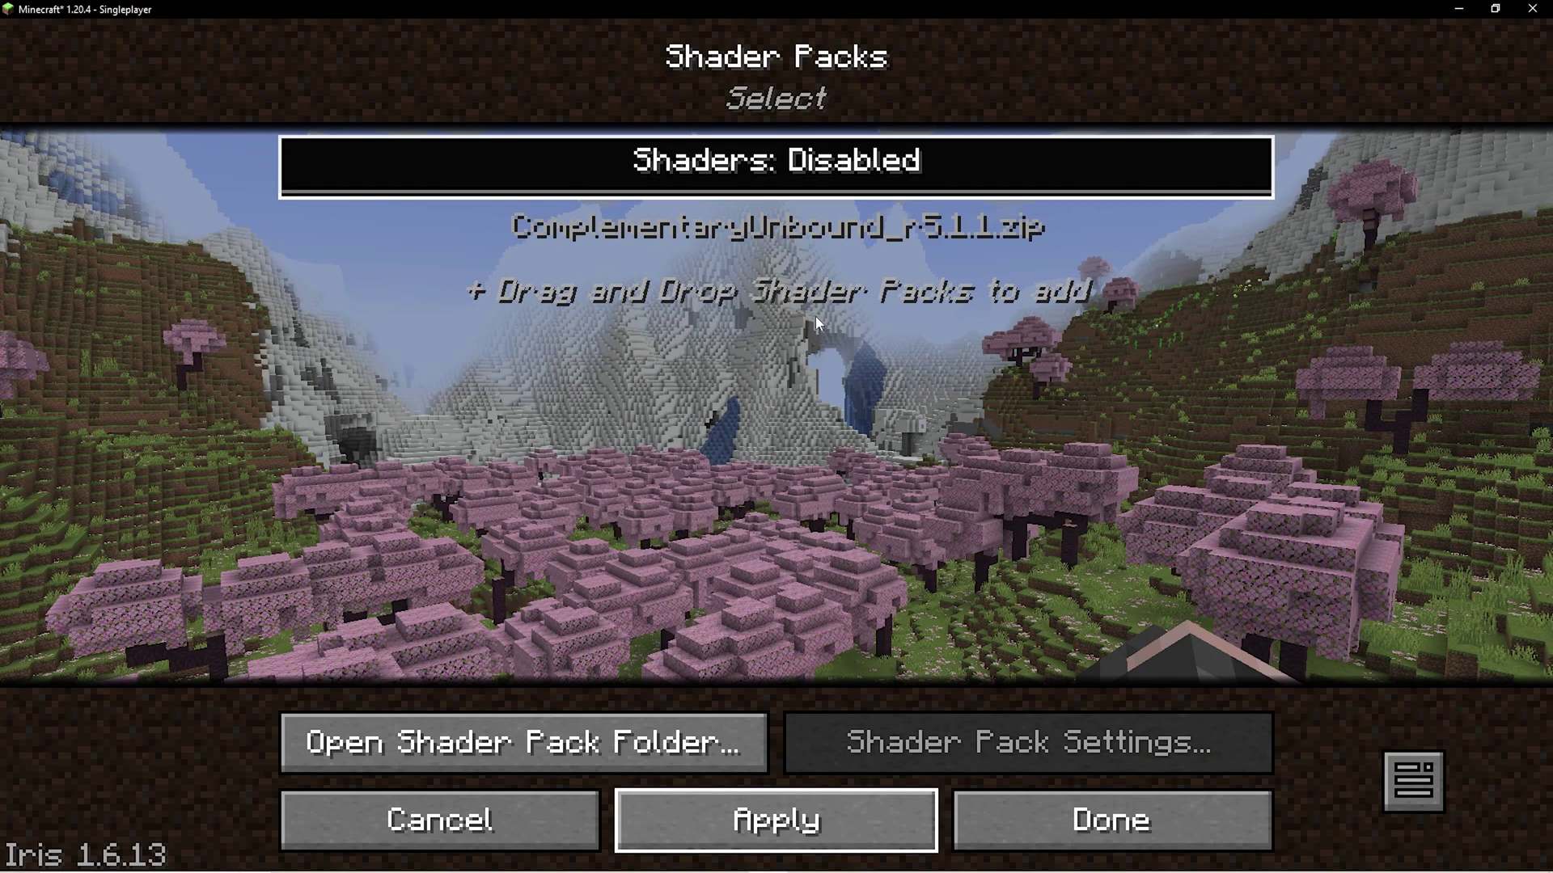
left_click(1493, 9)
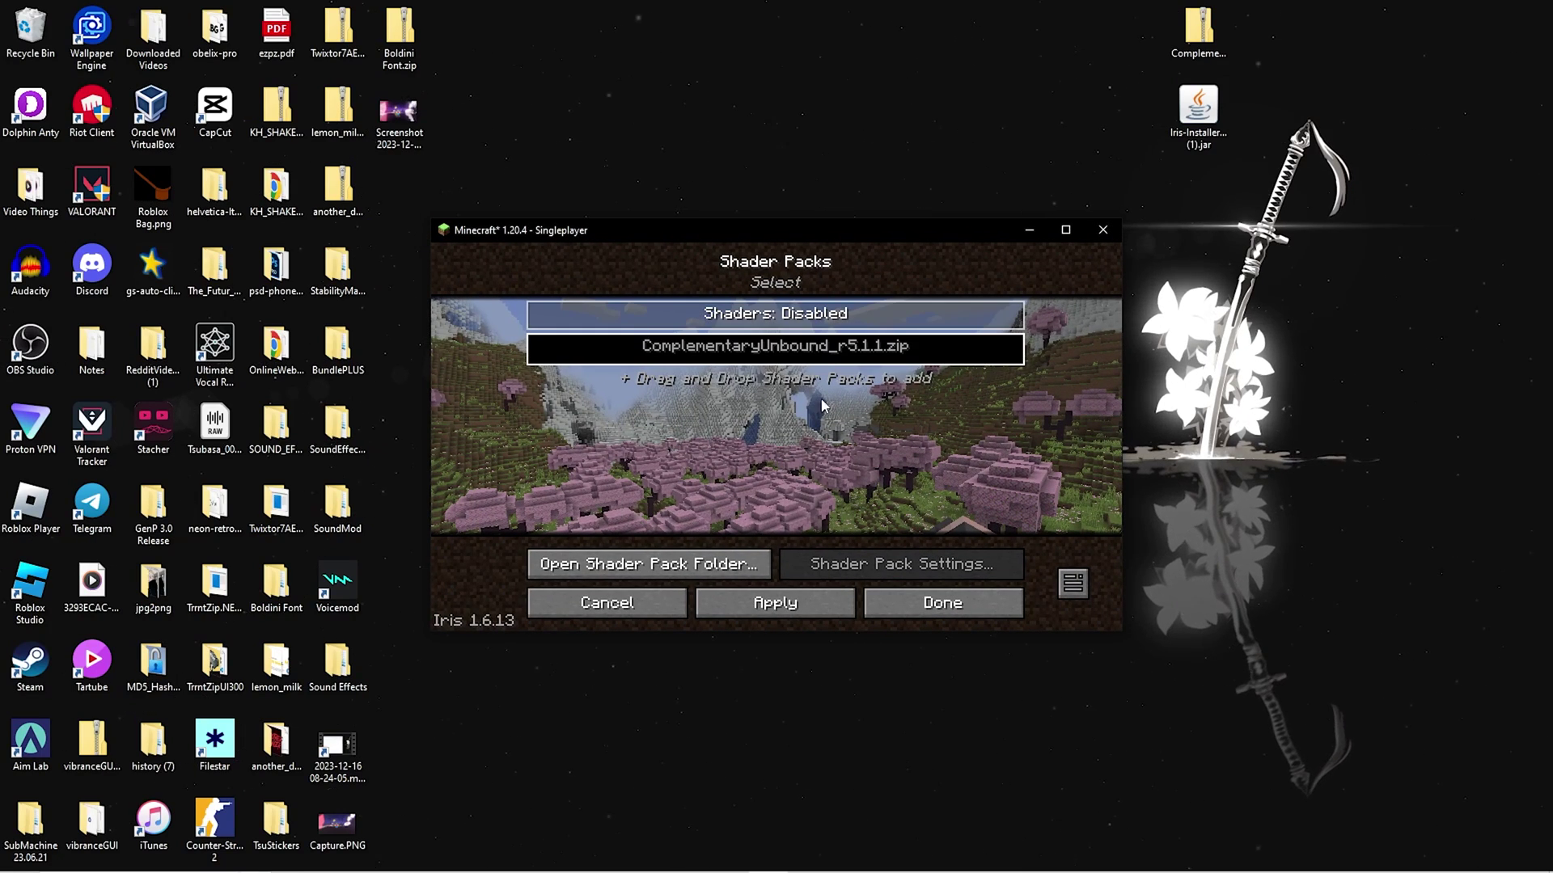
Drop ComplementaryReimagined_r5.1.1.zip from the desktop into the Shader Packs list, then maximize Minecraft
left_click_drag(1198, 32, 745, 398)
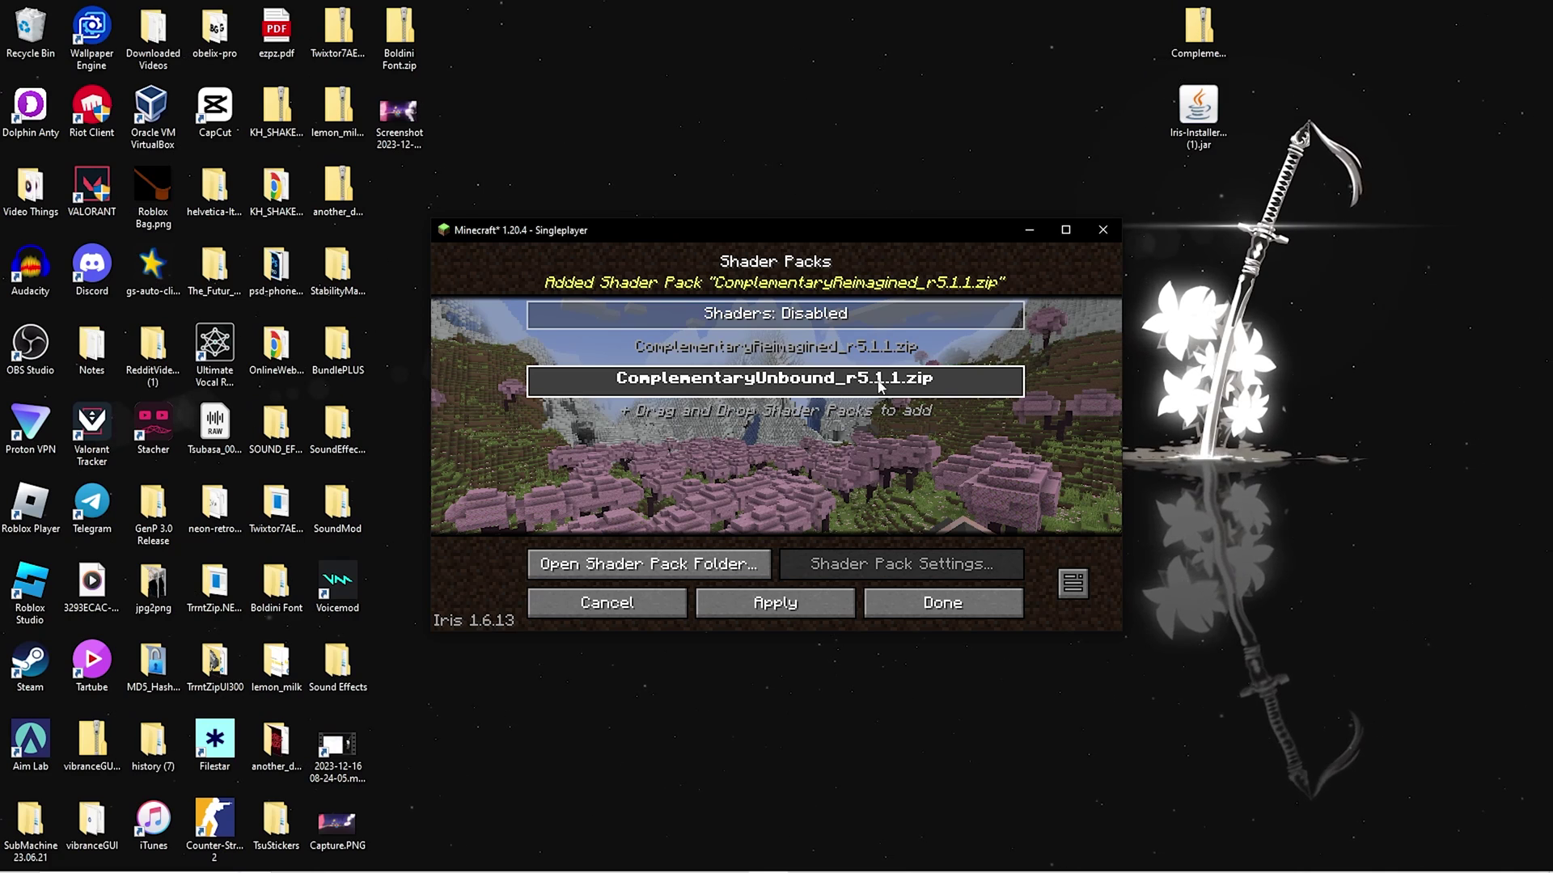
left_click(817, 347)
left_click(798, 379)
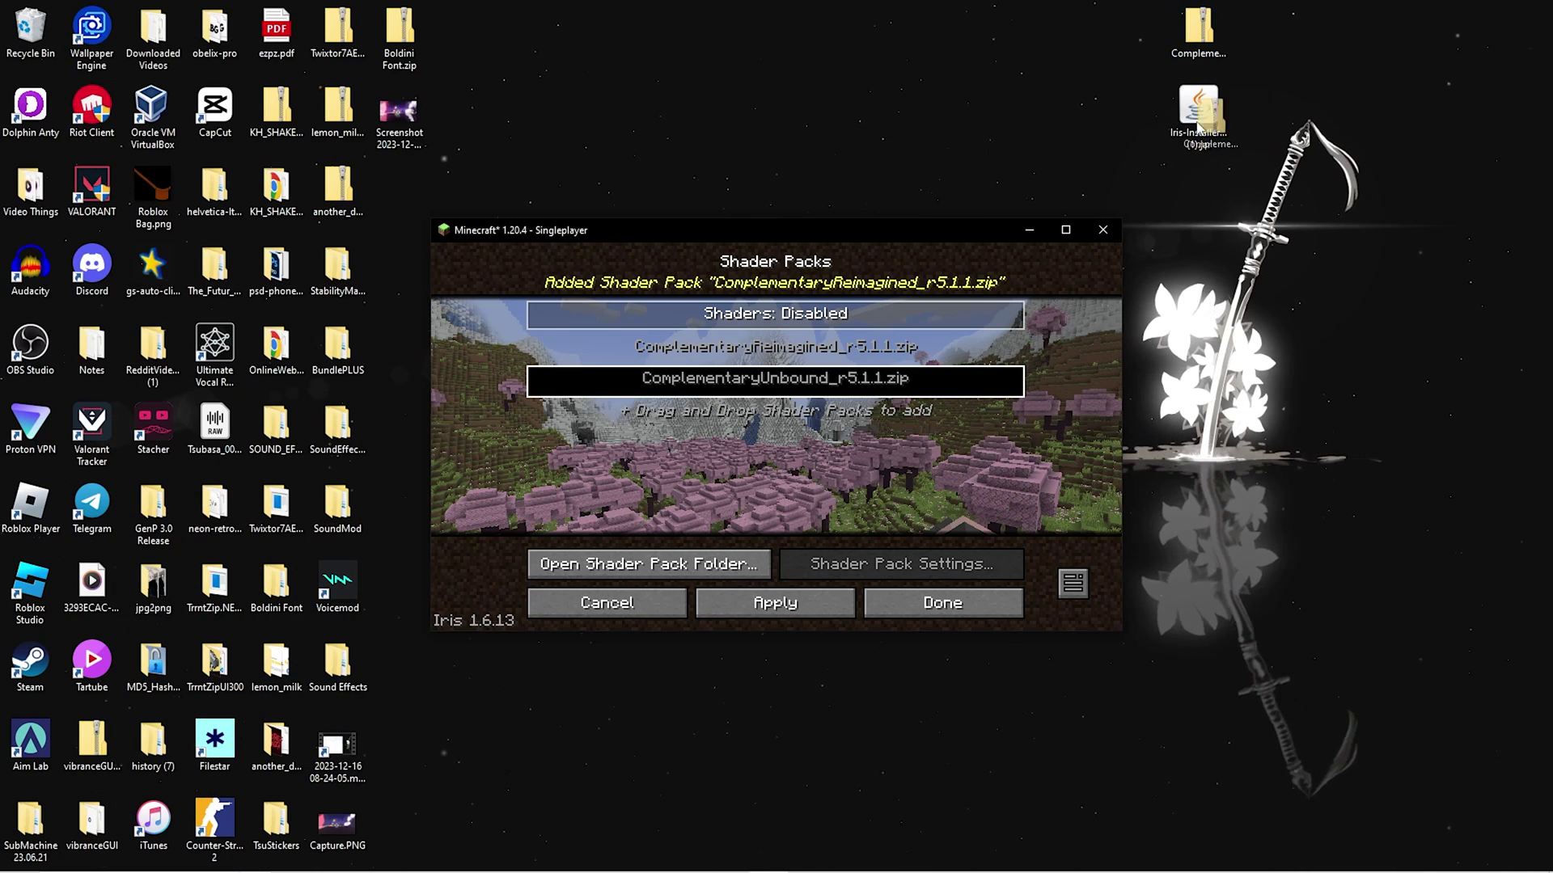
left_click(1210, 343)
left_click(1066, 230)
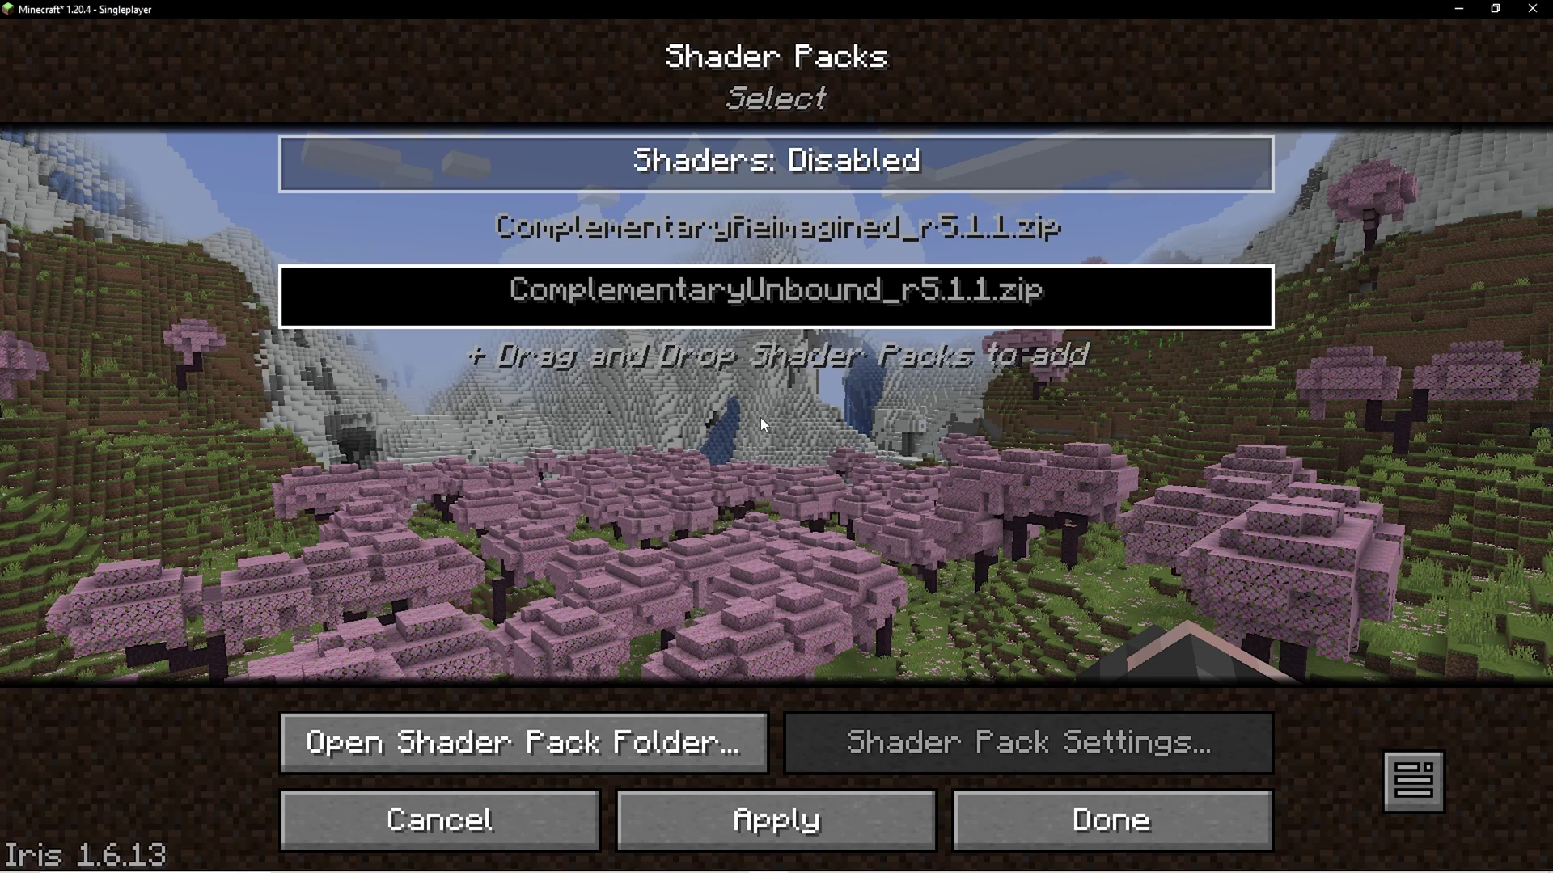
Turn shaders back on with ComplementaryUnbound_r5.1.1, apply, and return to the world
left_click(819, 232)
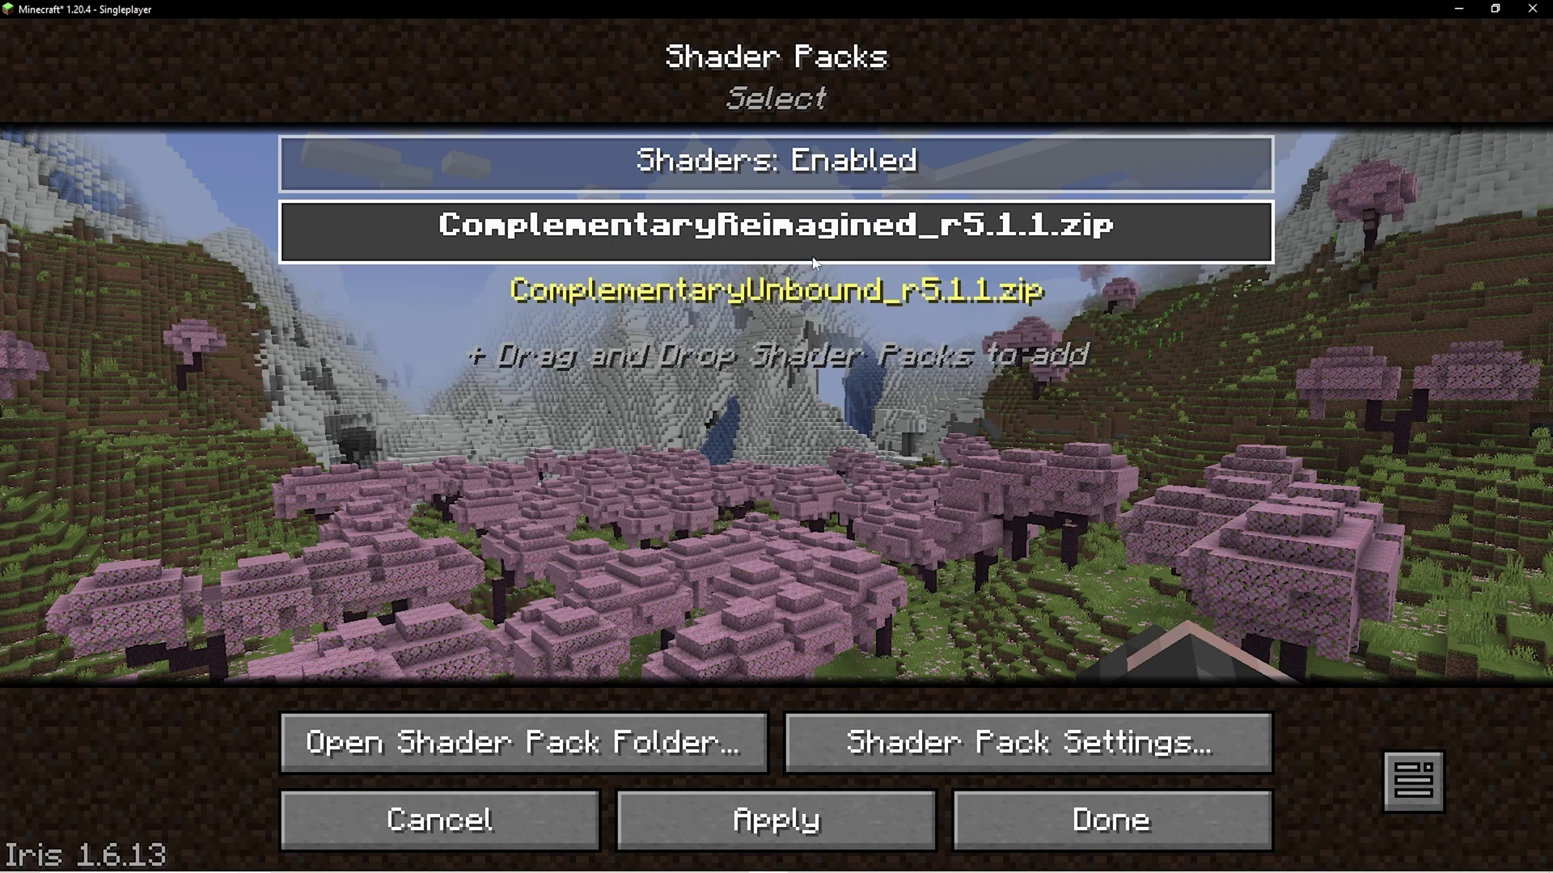
left_click(846, 317)
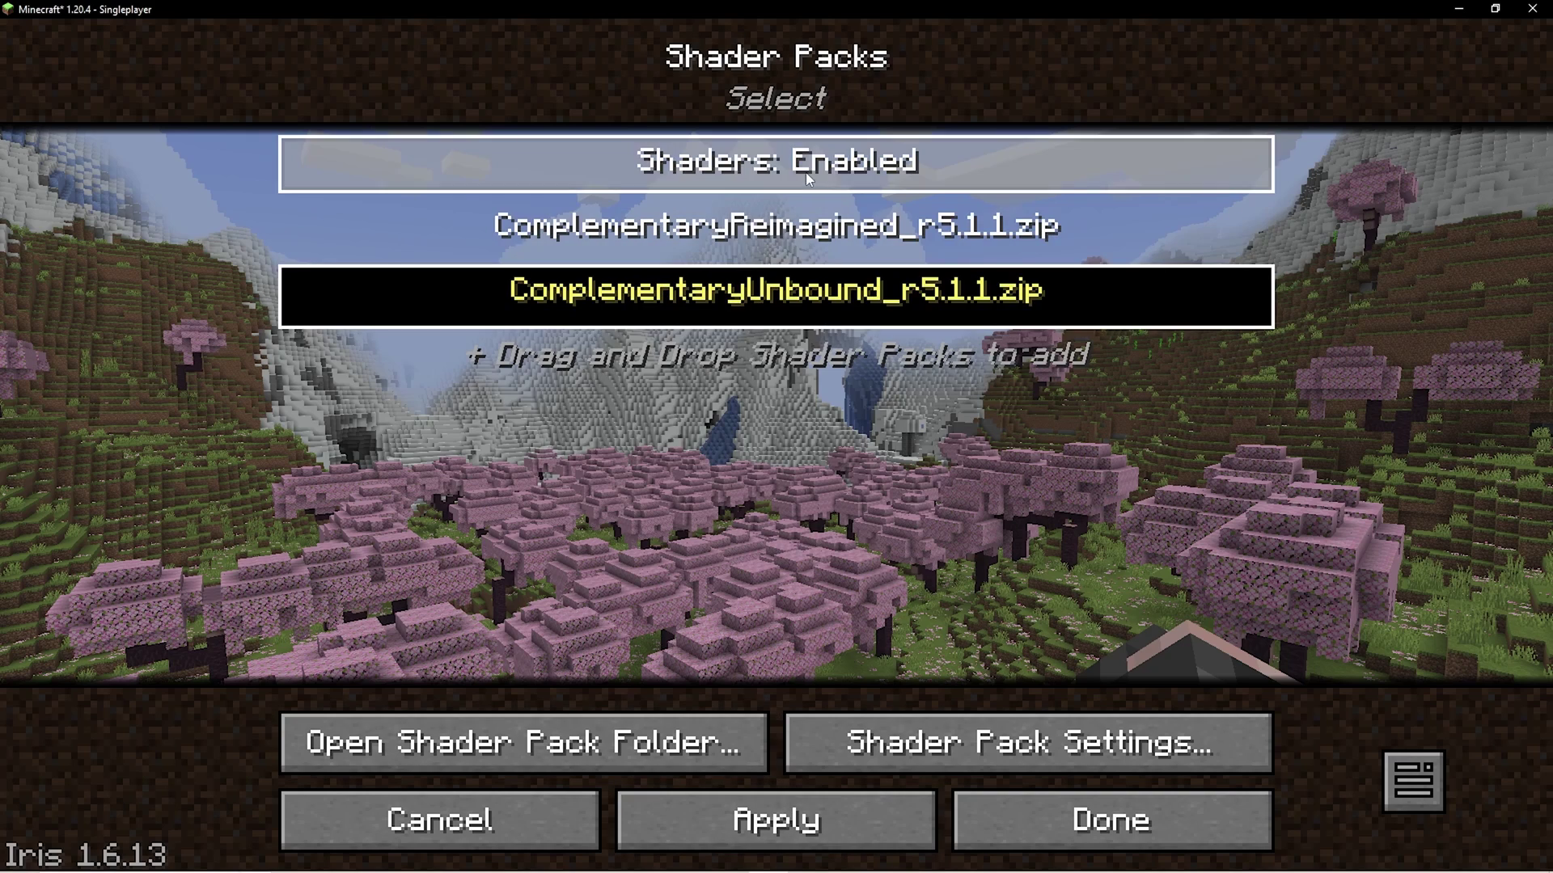
left_click(835, 806)
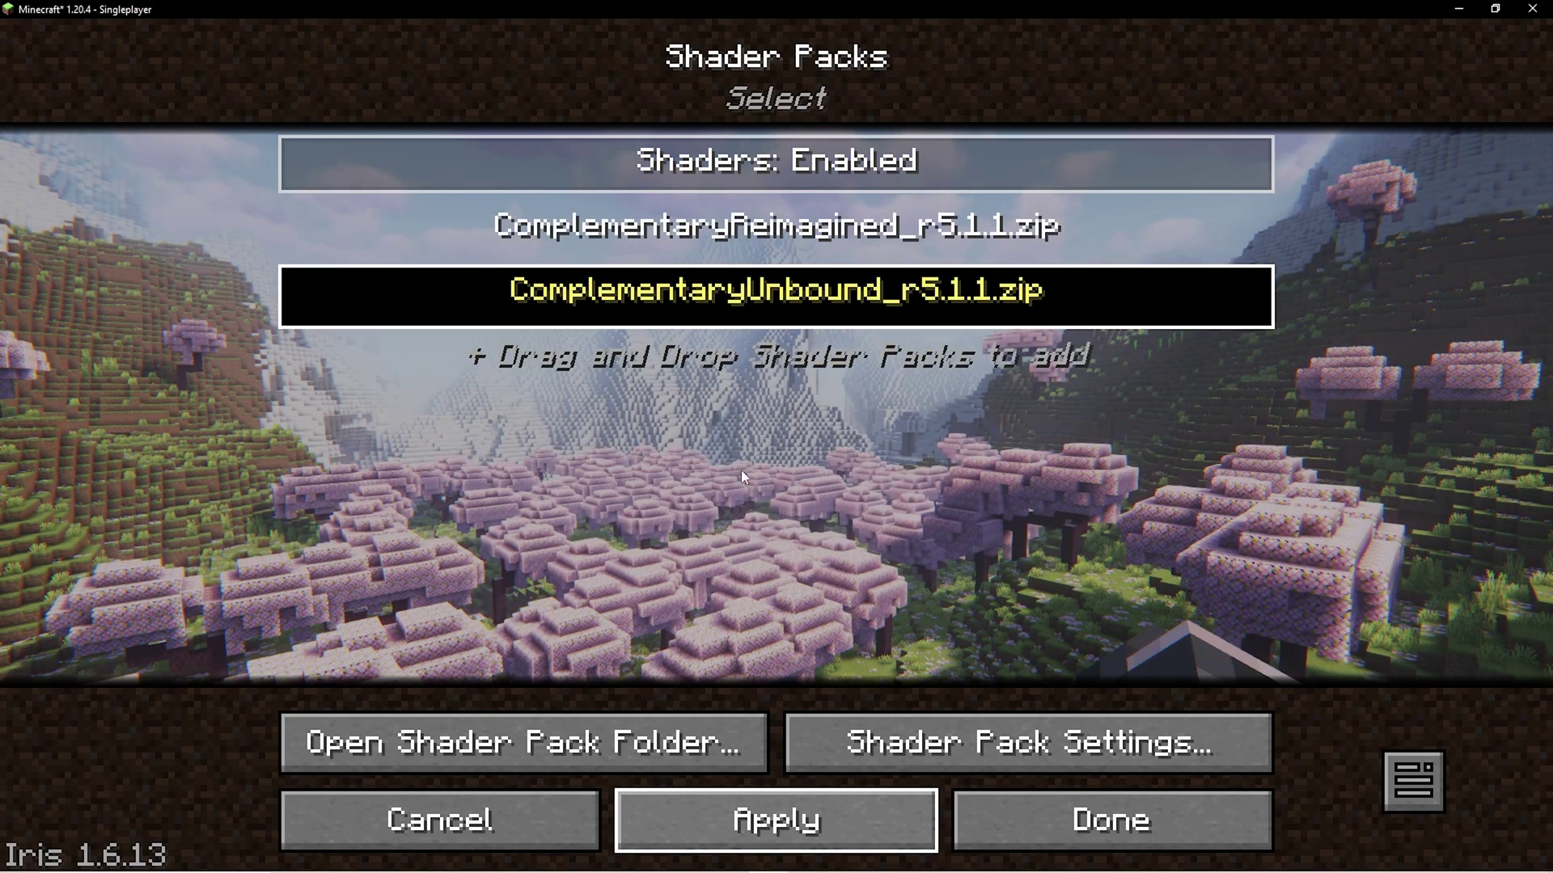
left_click(1109, 820)
left_click(1358, 805)
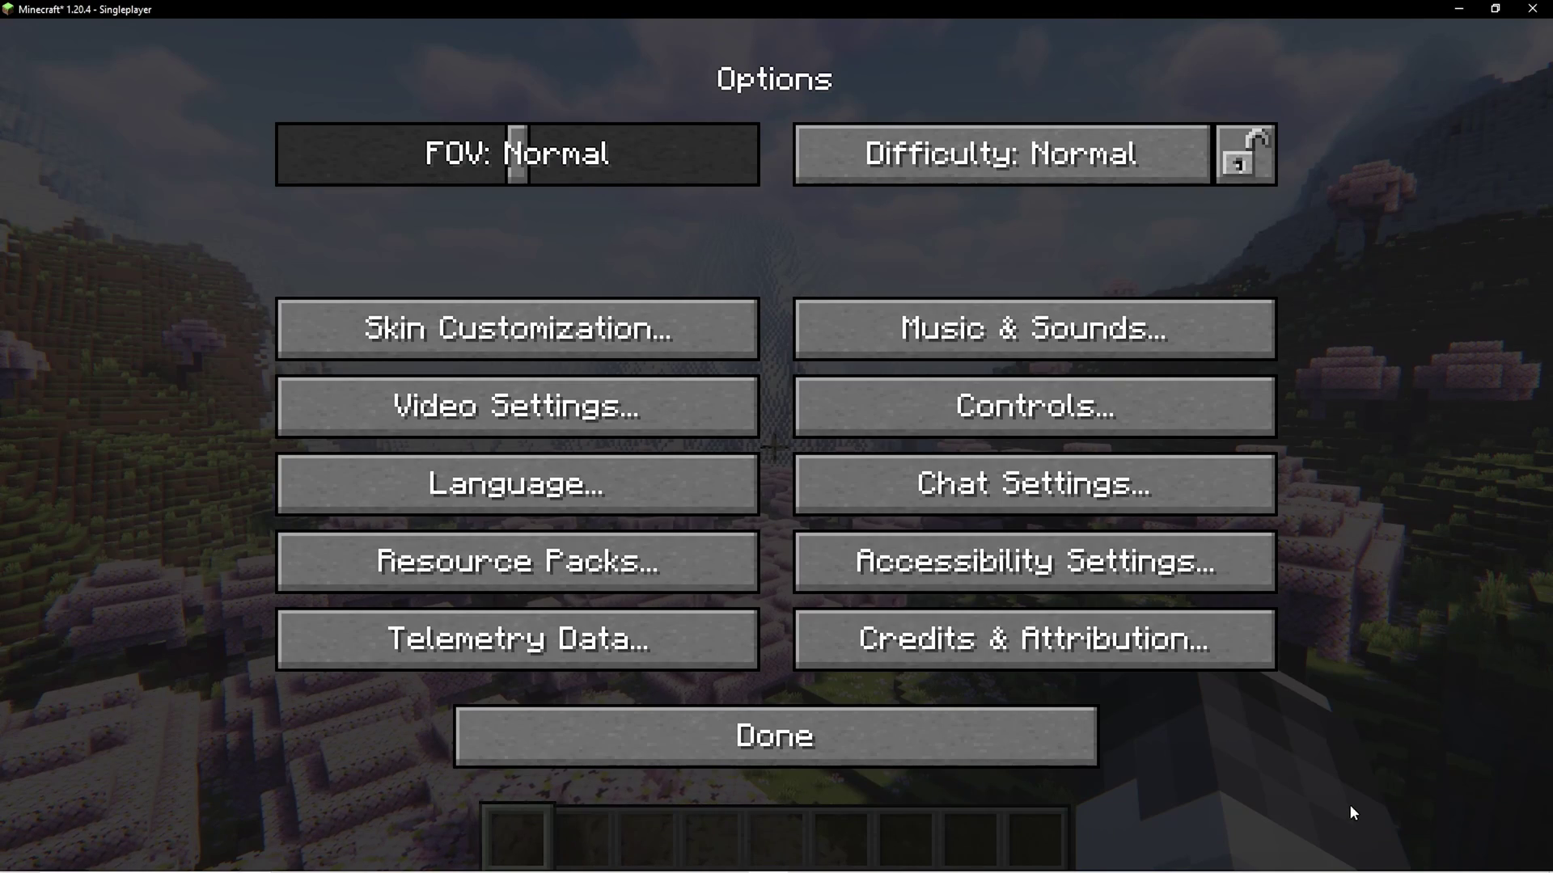
left_click(861, 739)
left_click(776, 290)
Reopen Options > Video Settings > Shader Packs from the game menu
key("Escape")
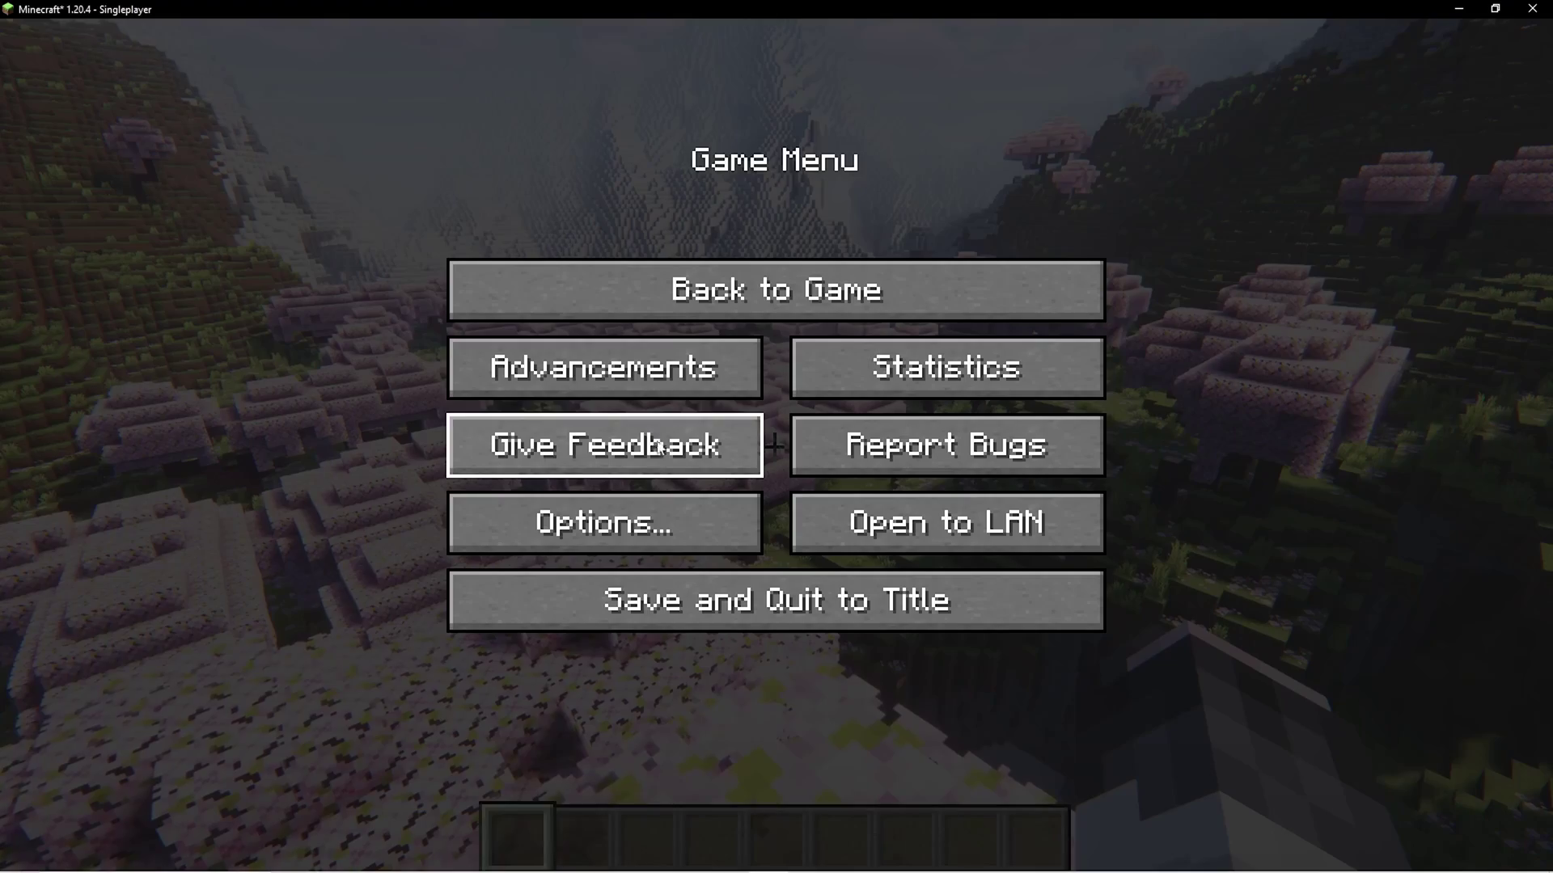
left_click(604, 522)
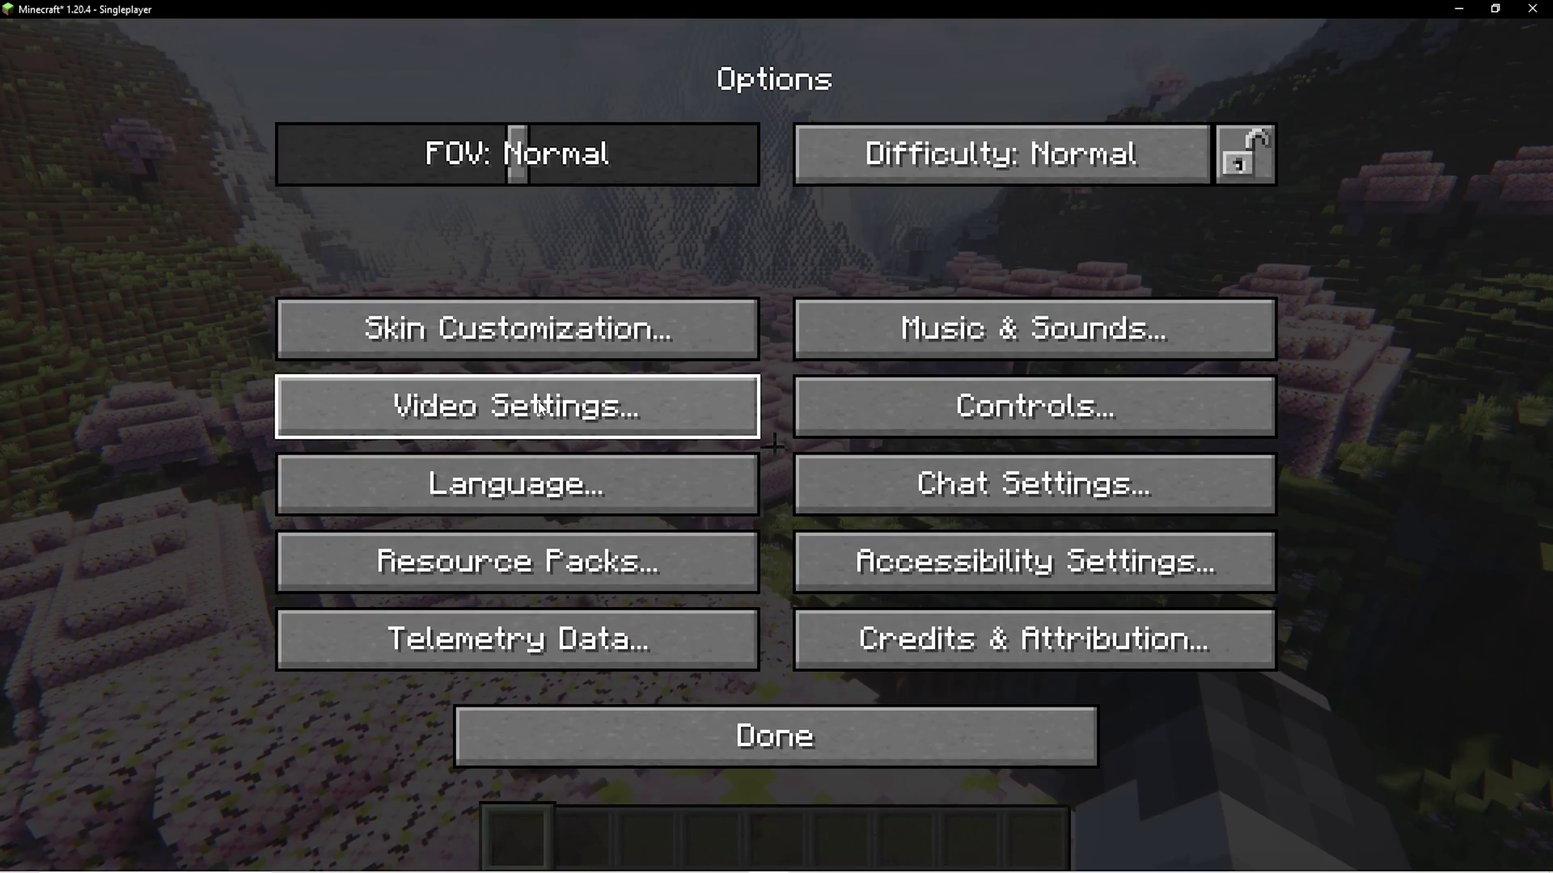
left_click(539, 406)
left_click(985, 71)
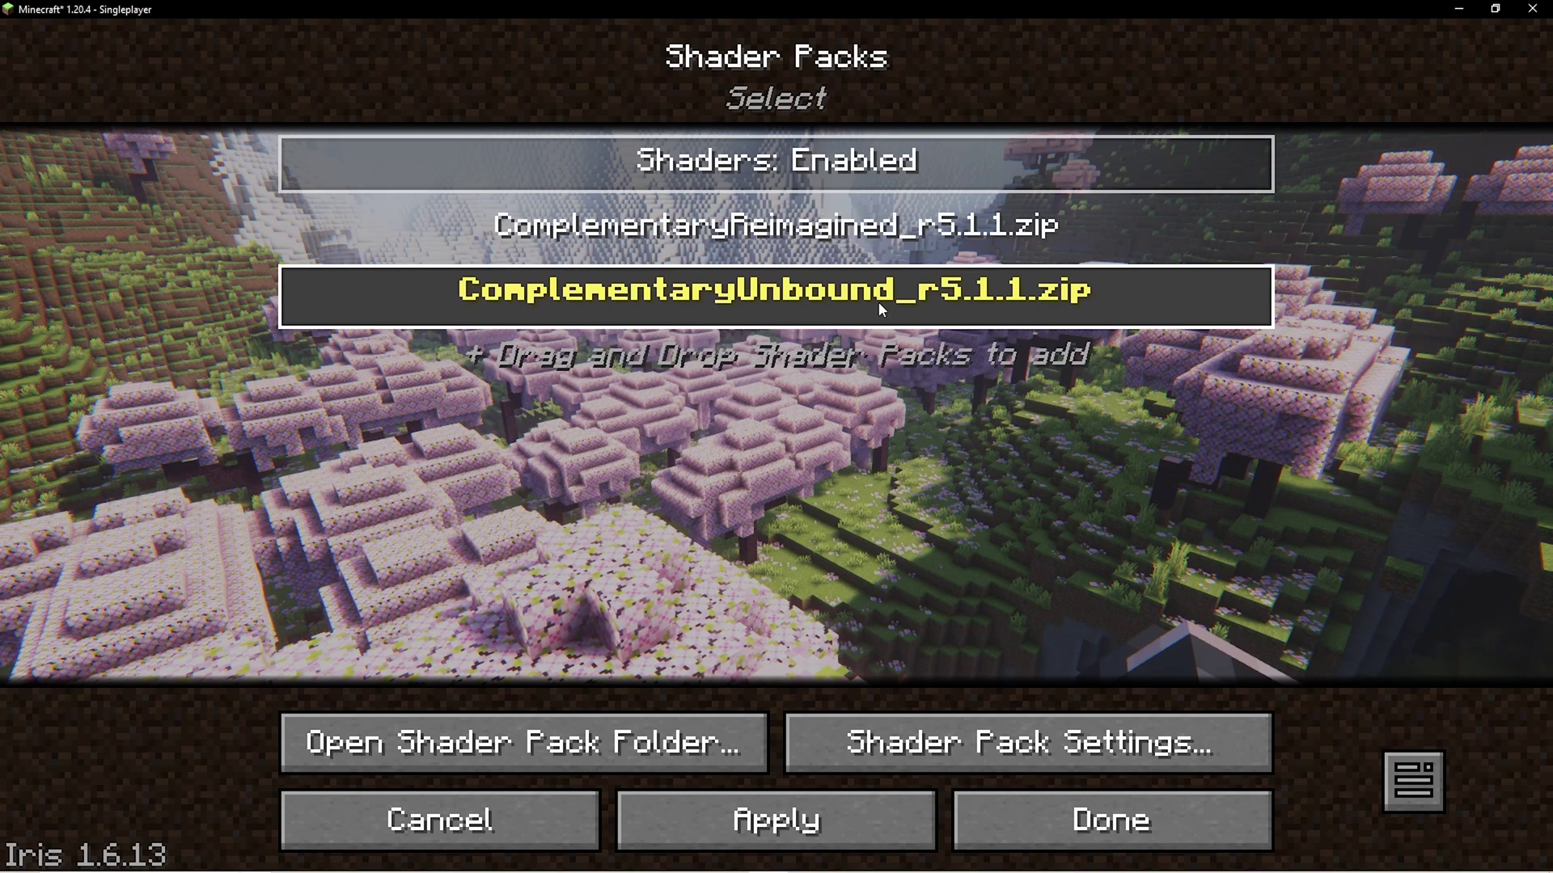
Look through the Performance Settings of the ComplementaryUnbound shader pack
left_click(1021, 745)
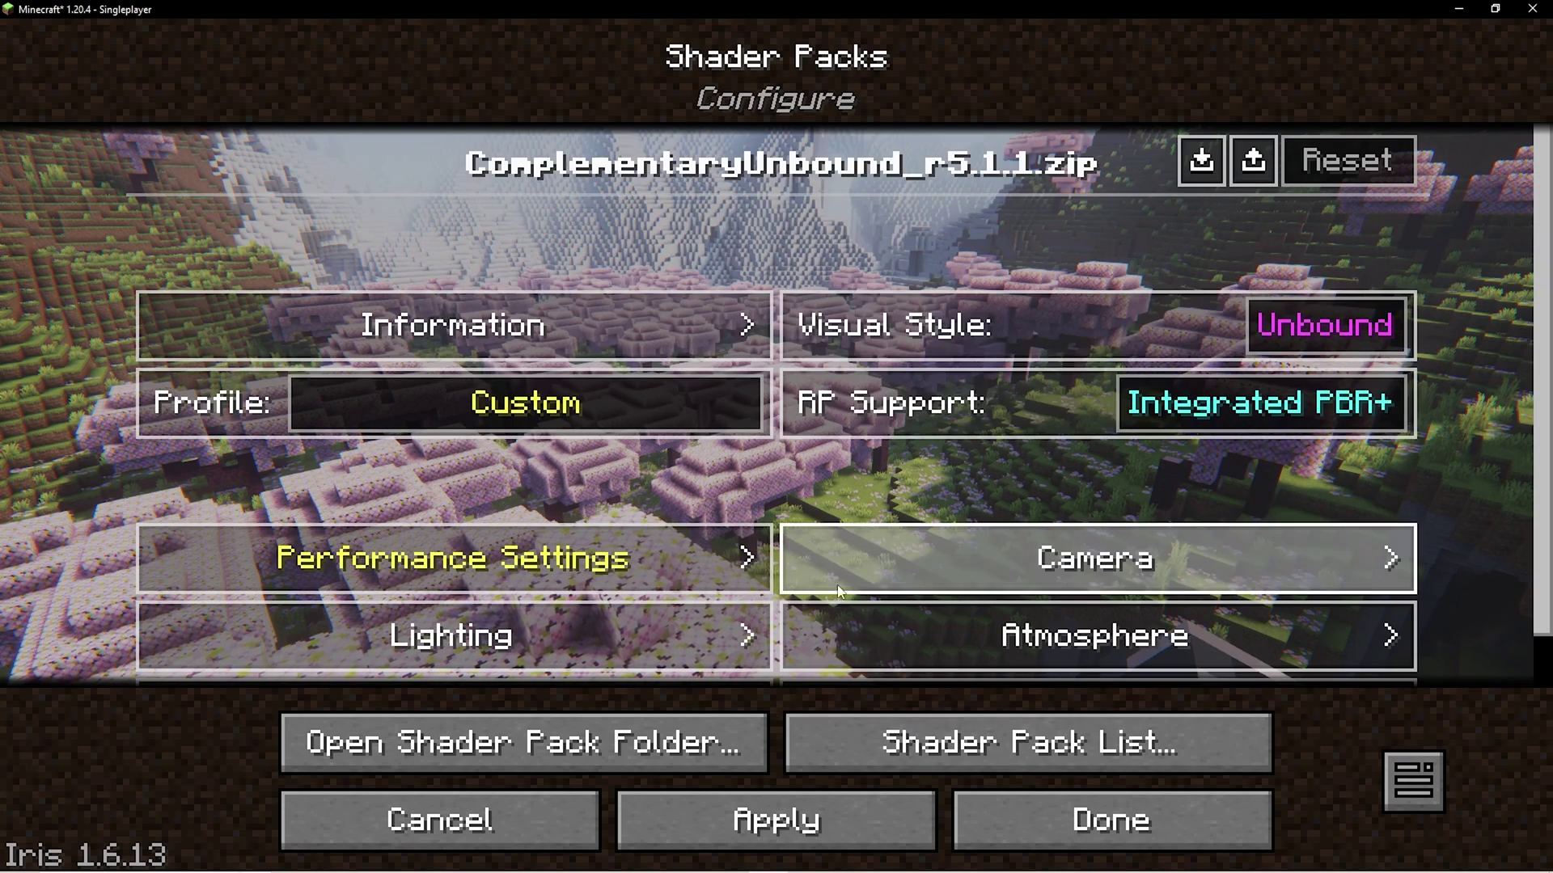
left_click(702, 567)
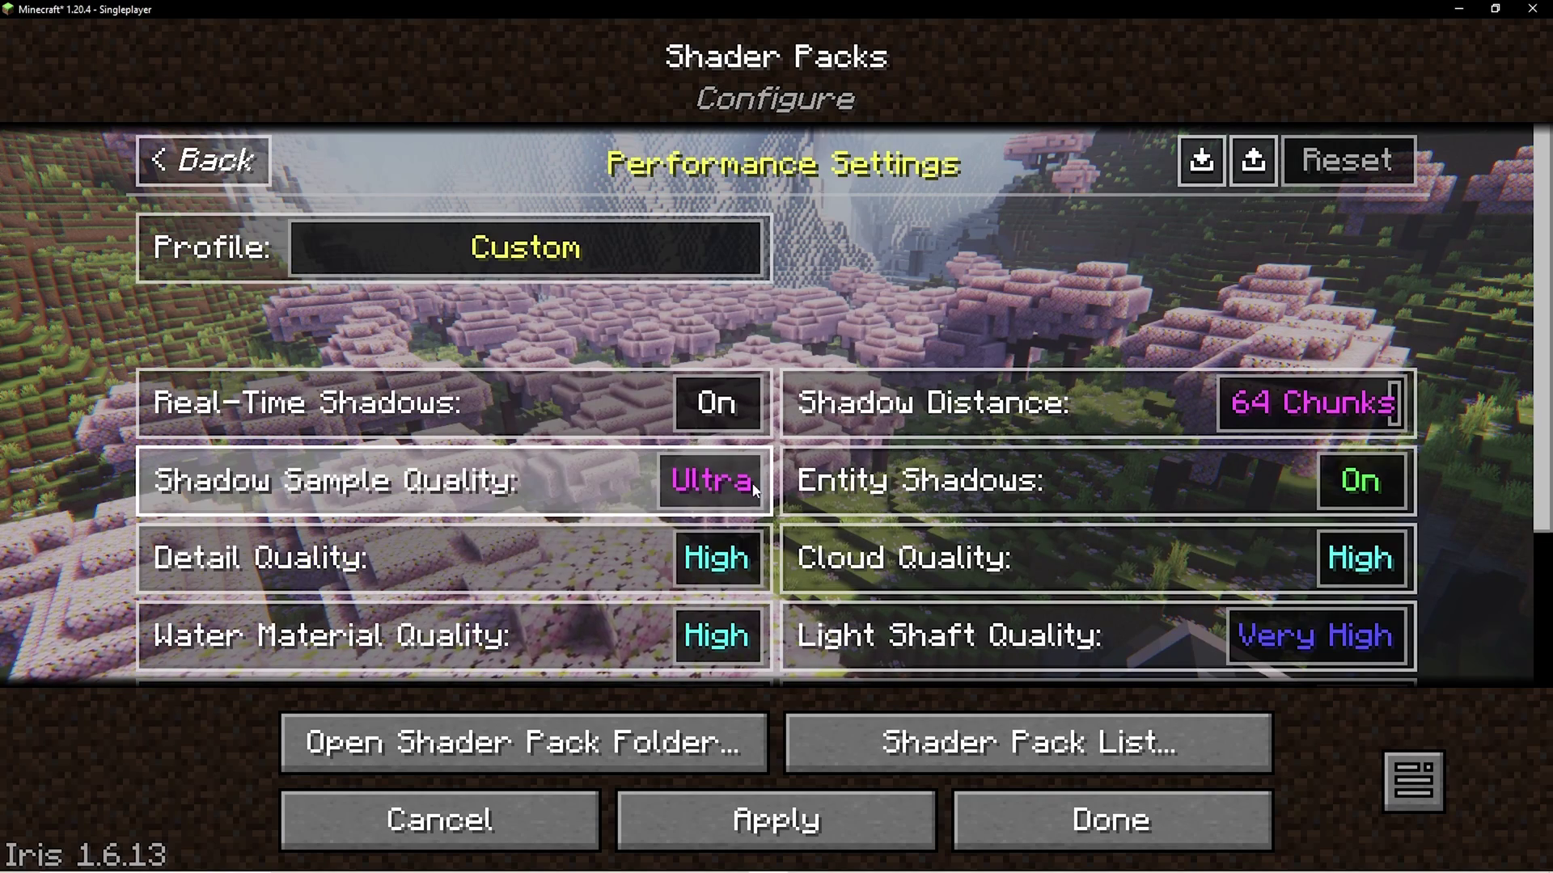
scroll(679, 473, "down", 5)
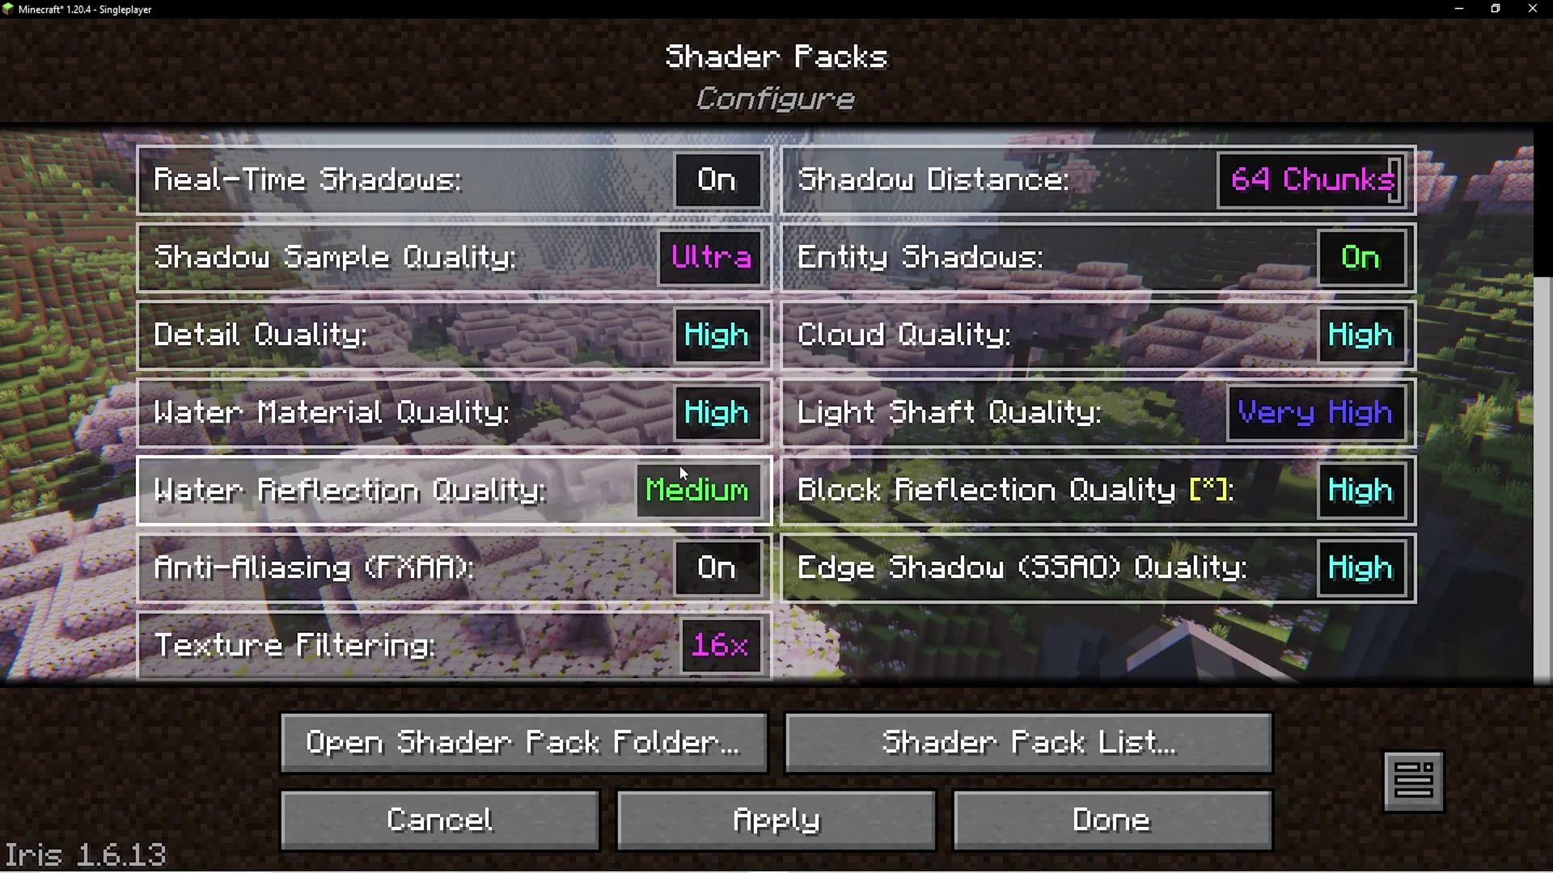
Exit the shader, video and options menus and resume play in the cherry-grove world
left_click(1120, 820)
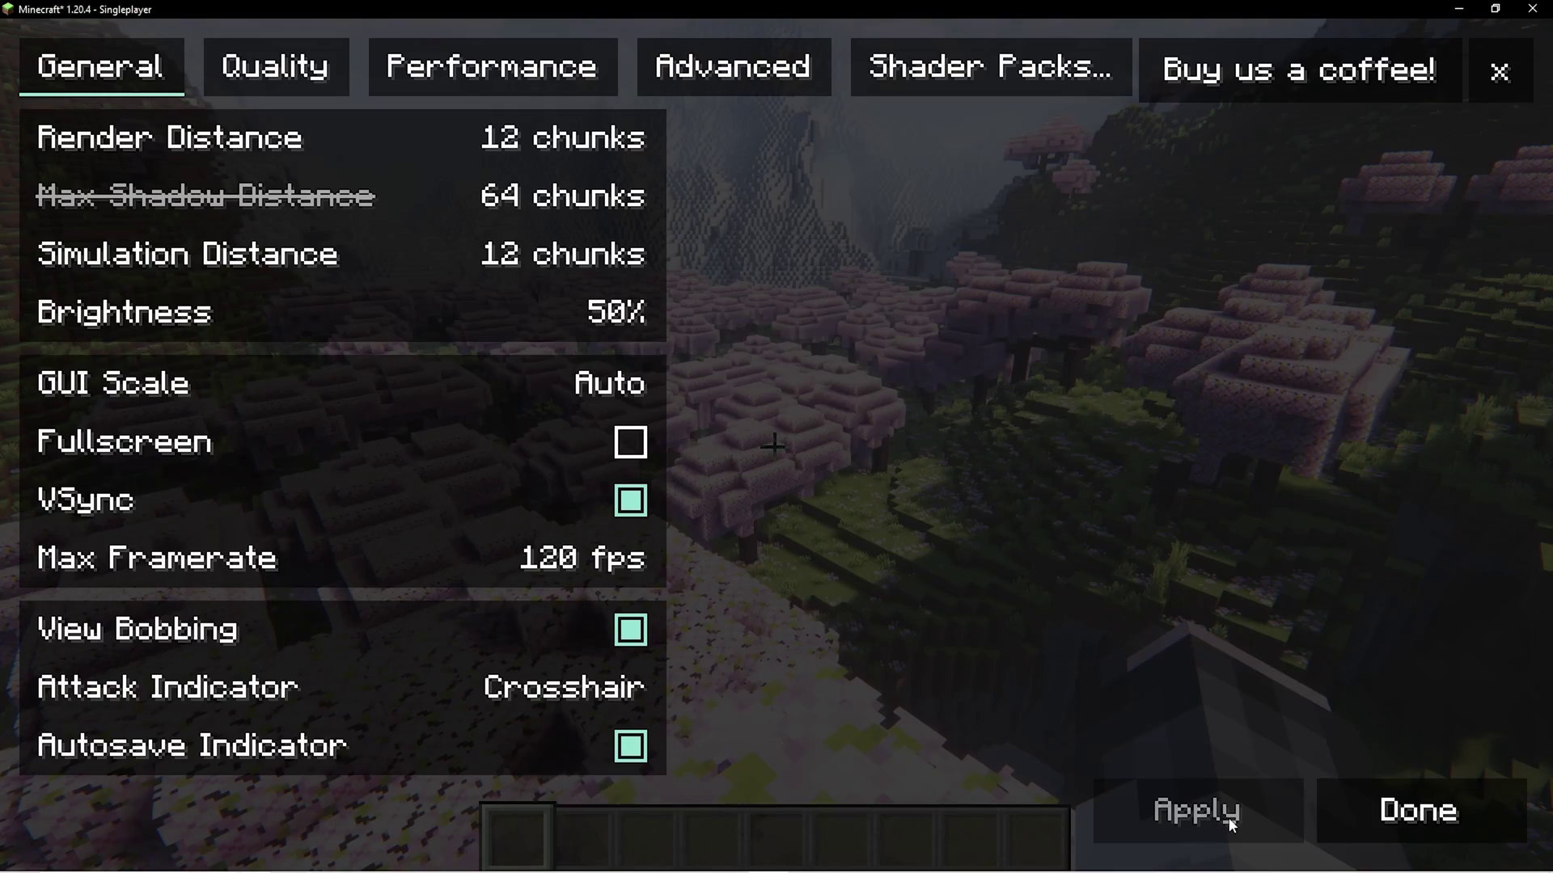
left_click(1412, 826)
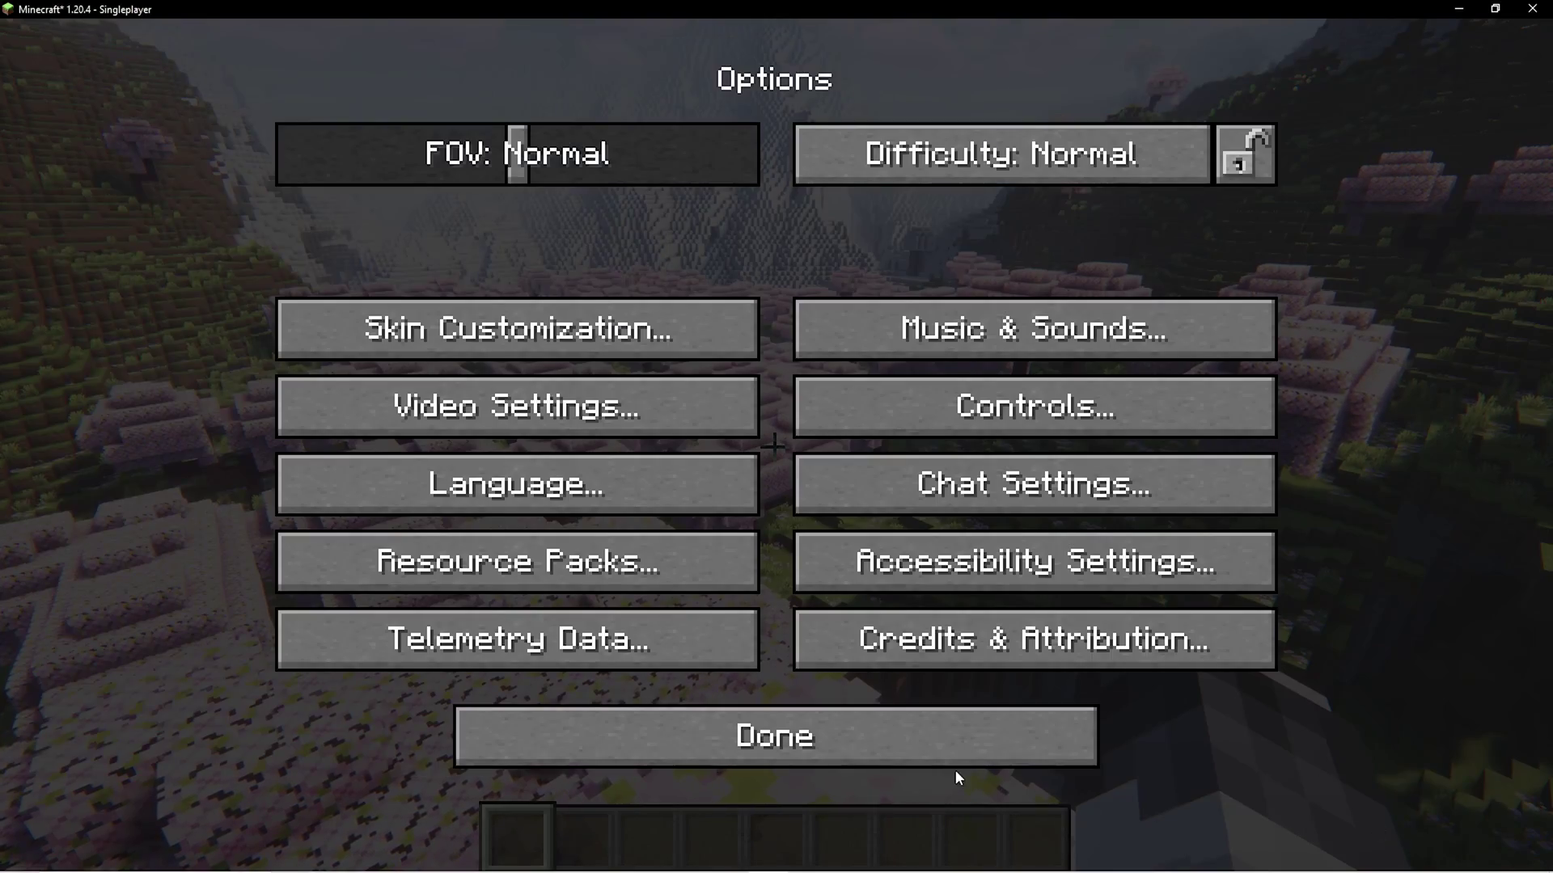
key("Escape")
left_click(790, 260)
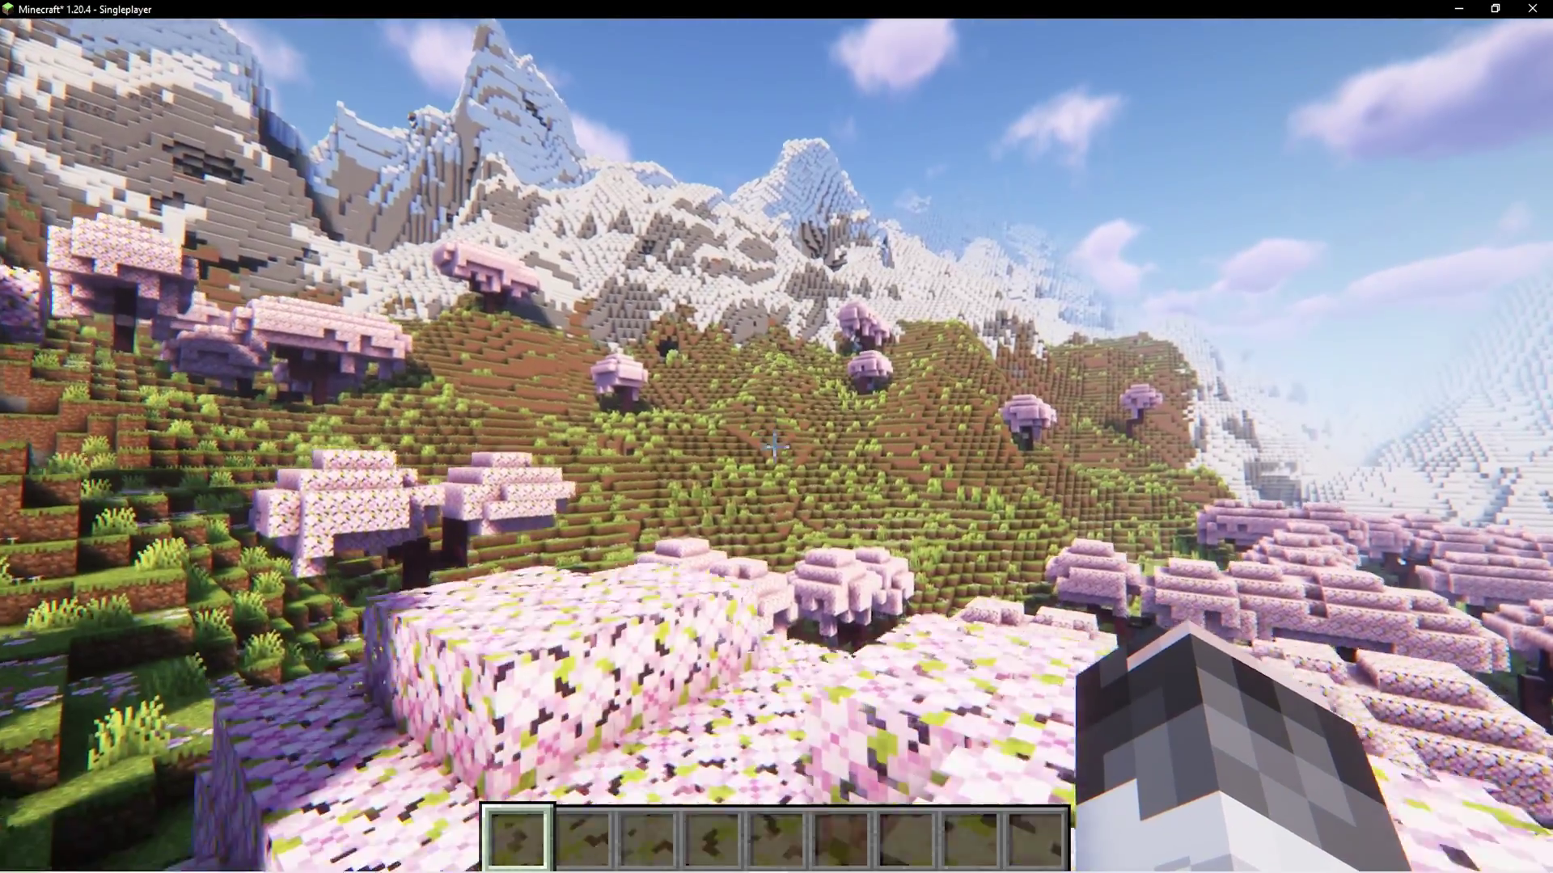